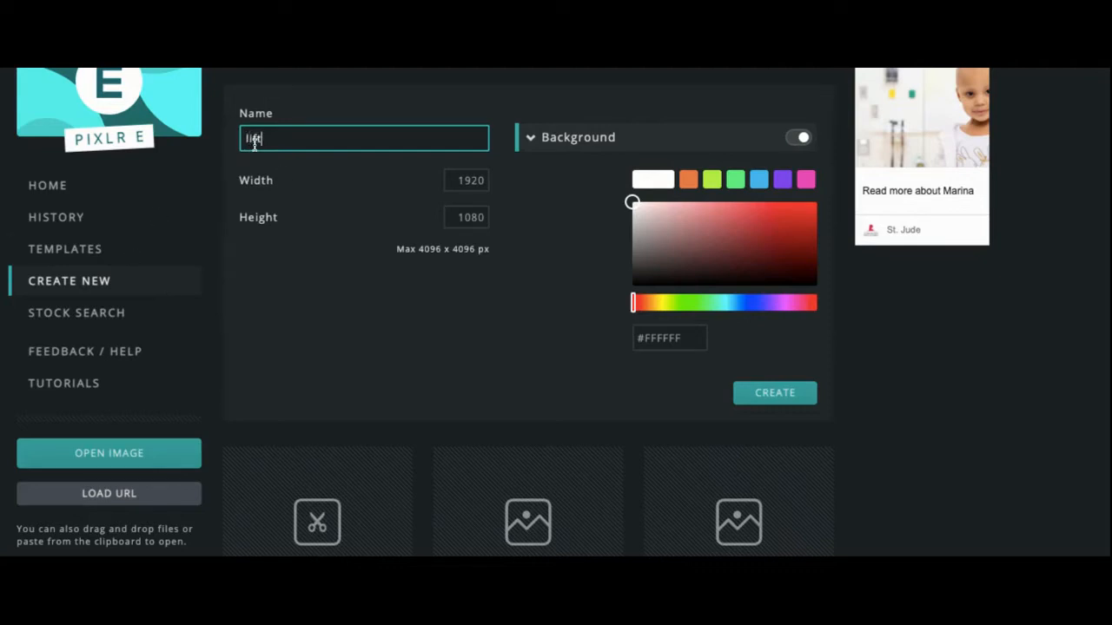
Create a new 1920 × 1080 px image named lift with a white background
click(334, 282)
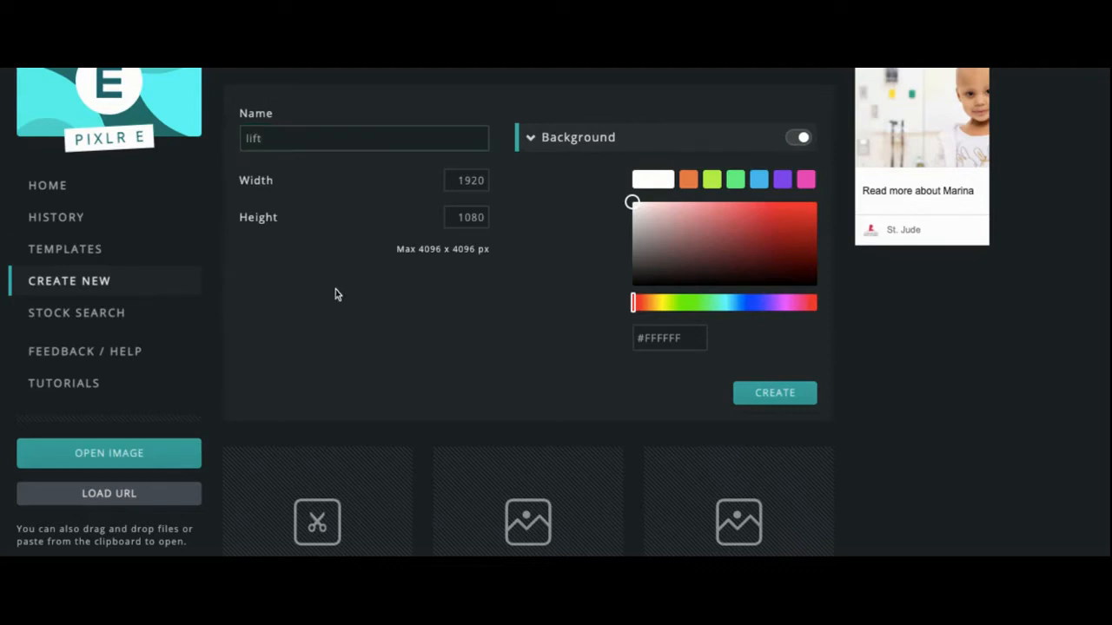
click(648, 187)
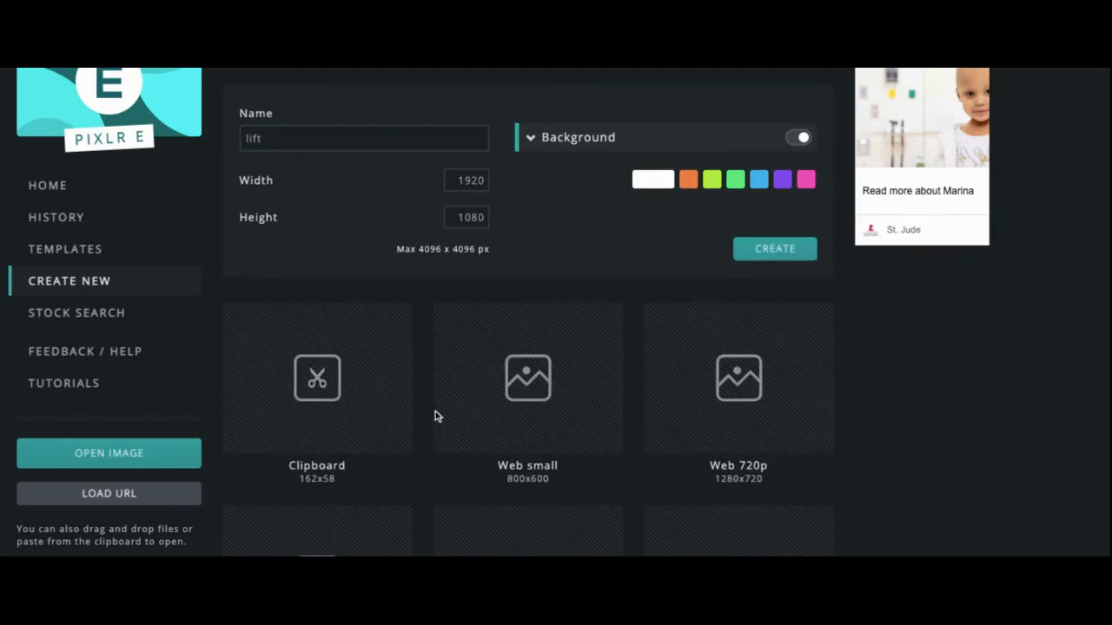
scroll(492, 477, down, 3)
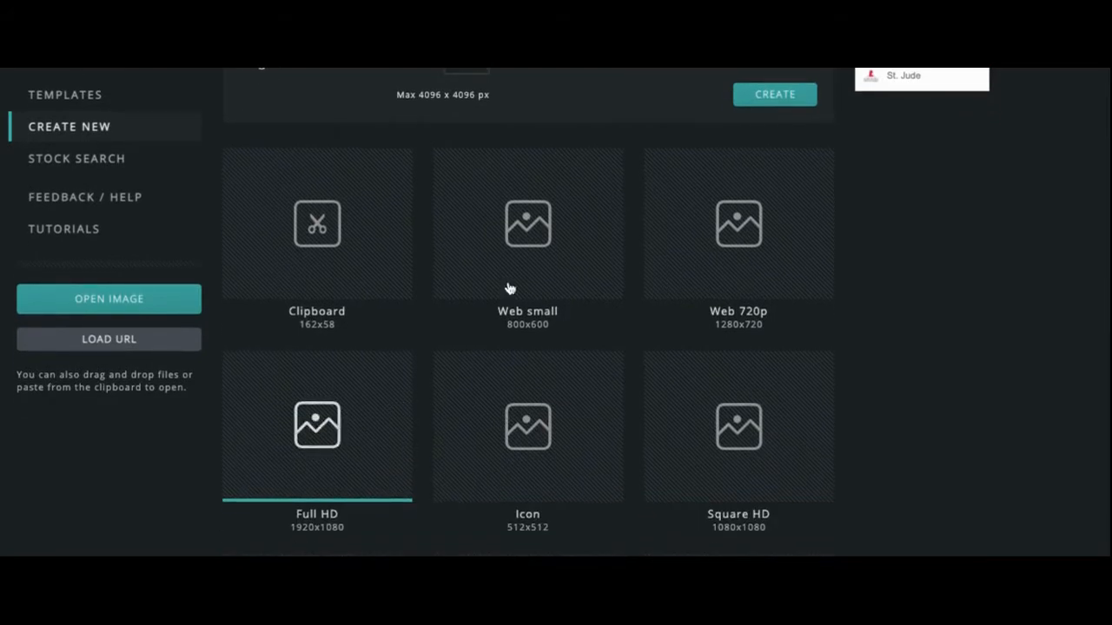
scroll(512, 286, up, 5)
click(768, 356)
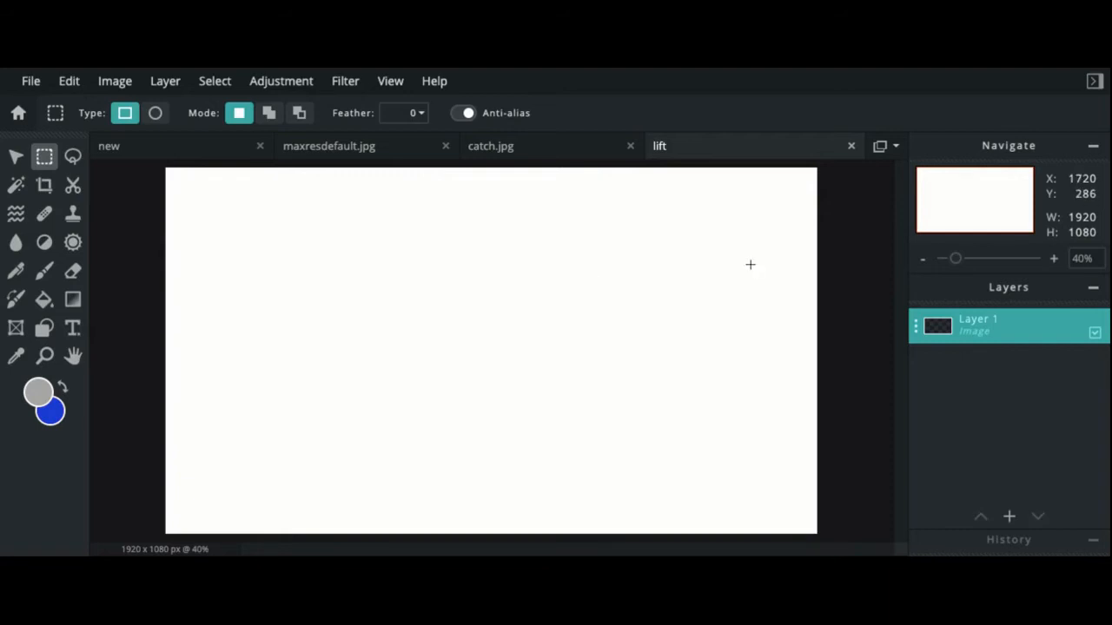
Add the breakdancer photo as an image layer and enlarge it to about 1001 × 663 px
mouse_move(1010, 516)
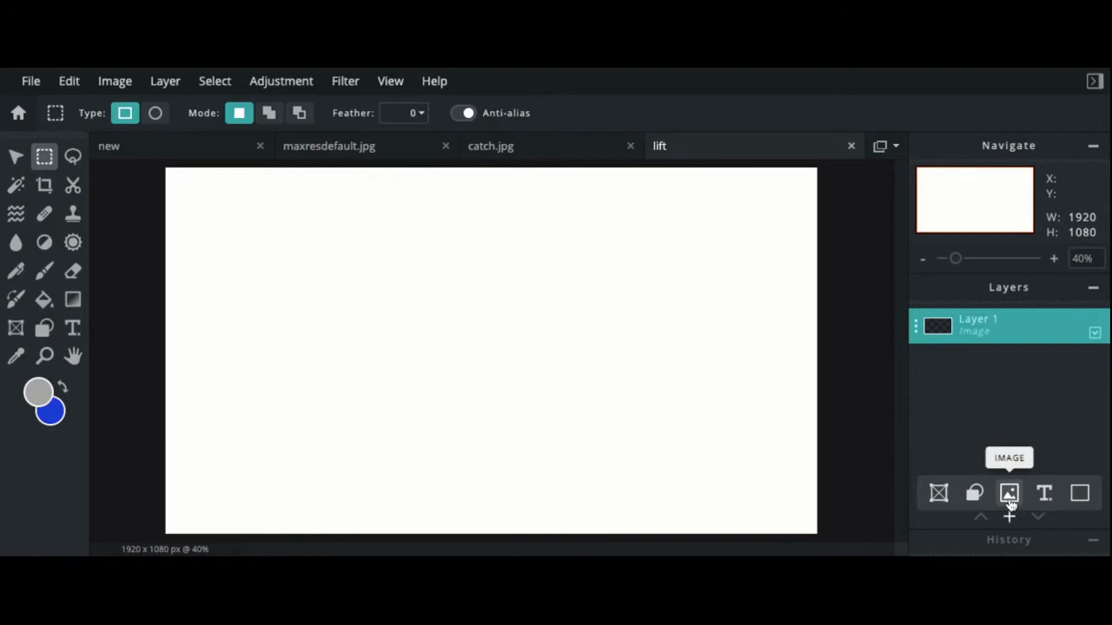
click(1009, 494)
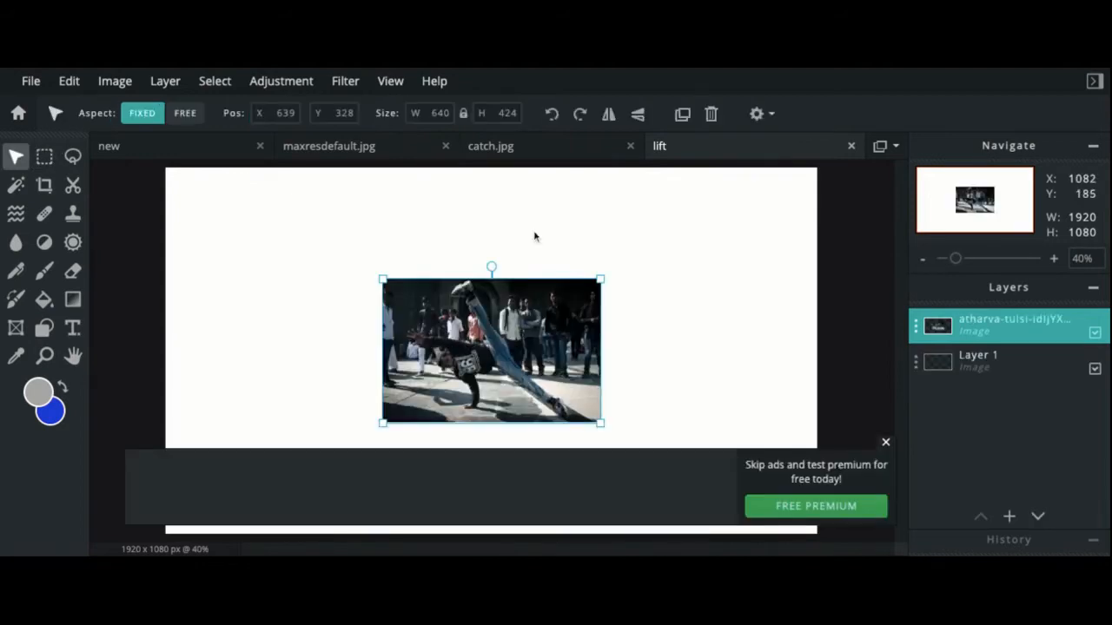
click(882, 442)
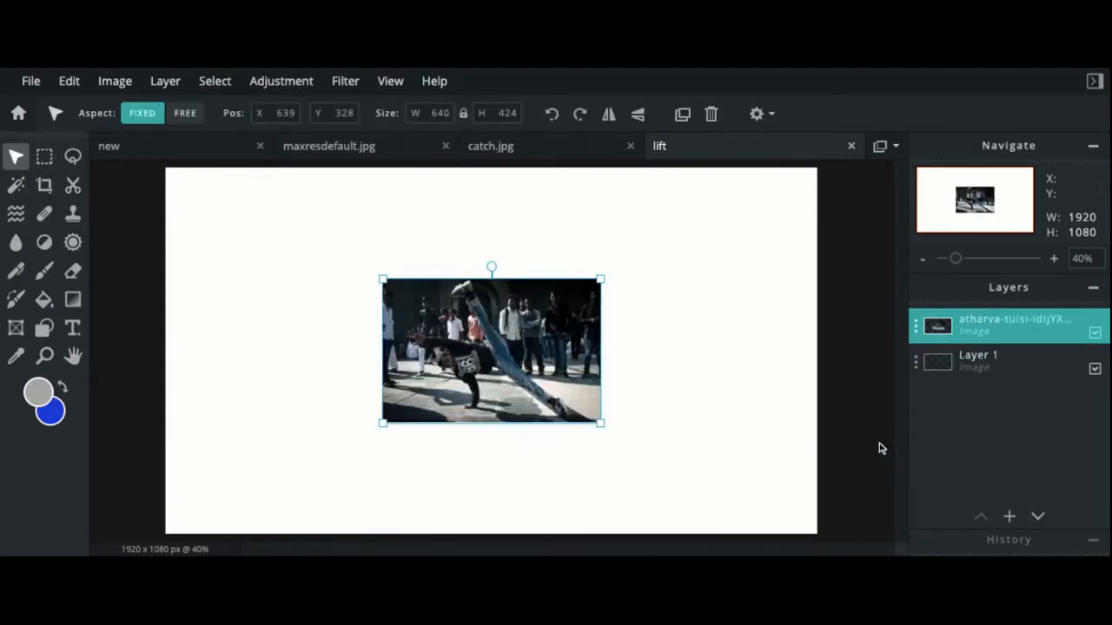
drag(600, 279, 543, 311)
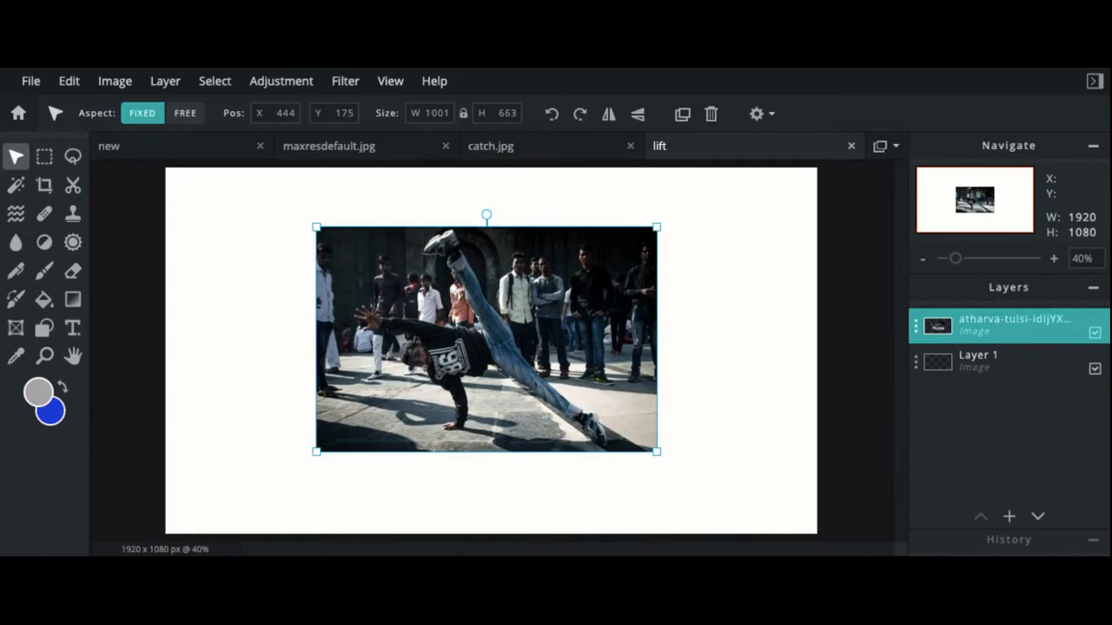
Apply an AI Auto Mask to the photo layer to cut out the dancer
click(31, 83)
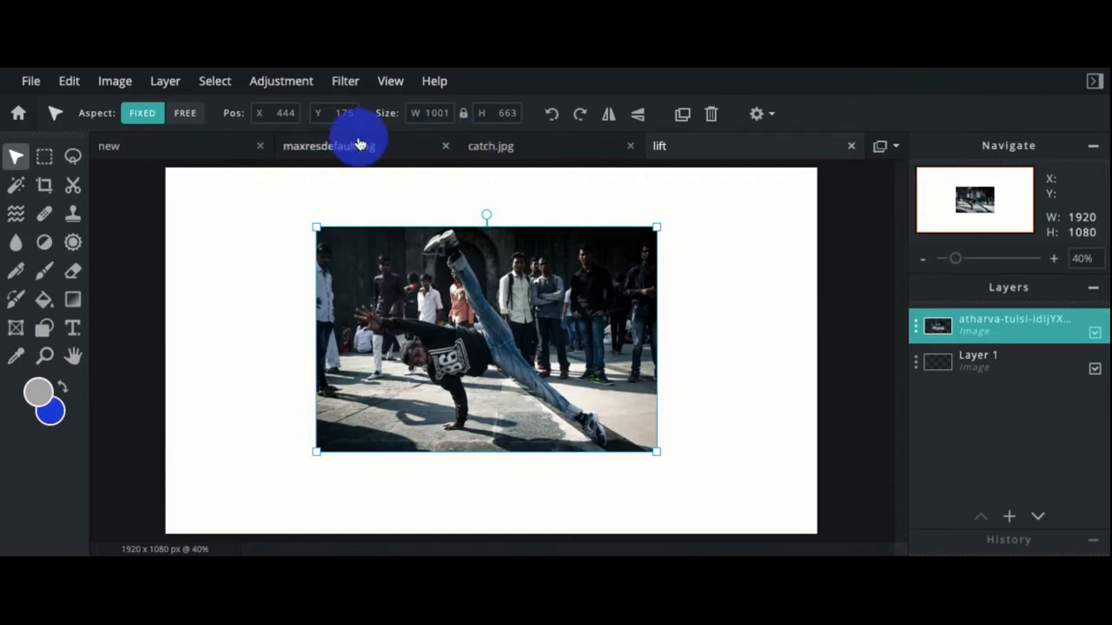
click(176, 89)
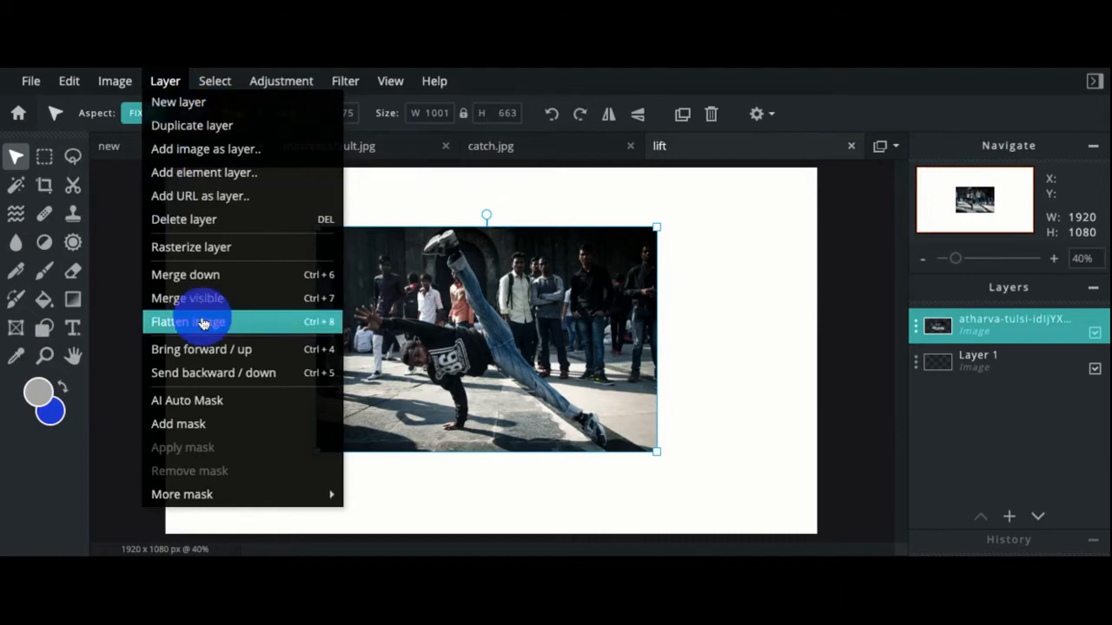
click(200, 404)
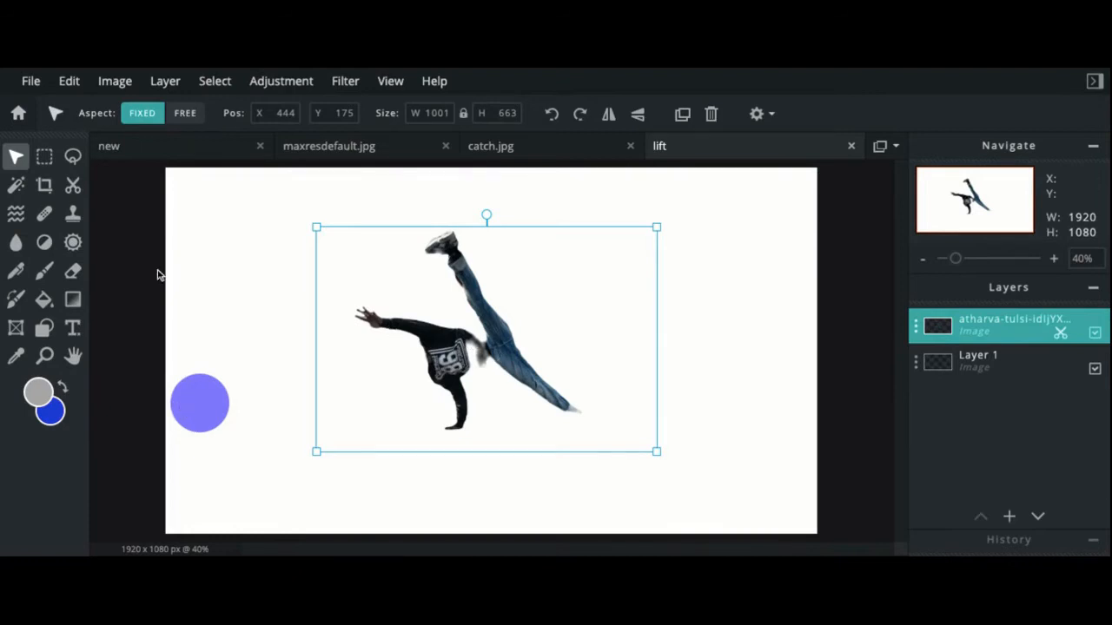
Use the Cutout brush in add-to-mask mode to restore the missing areas of the dancer's torso and face
click(74, 192)
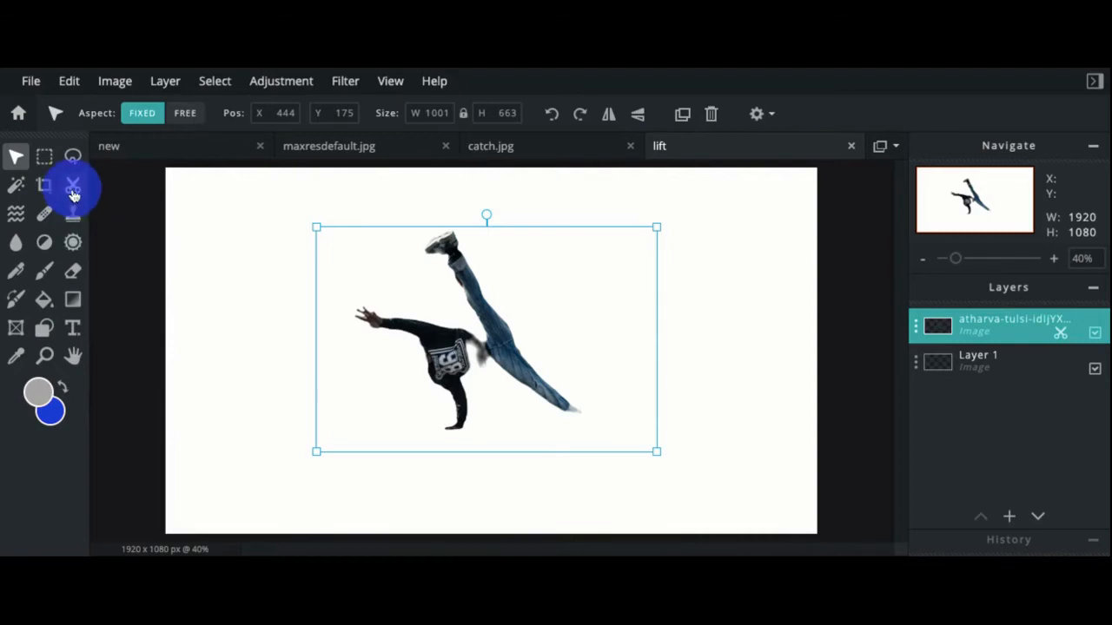
click(74, 192)
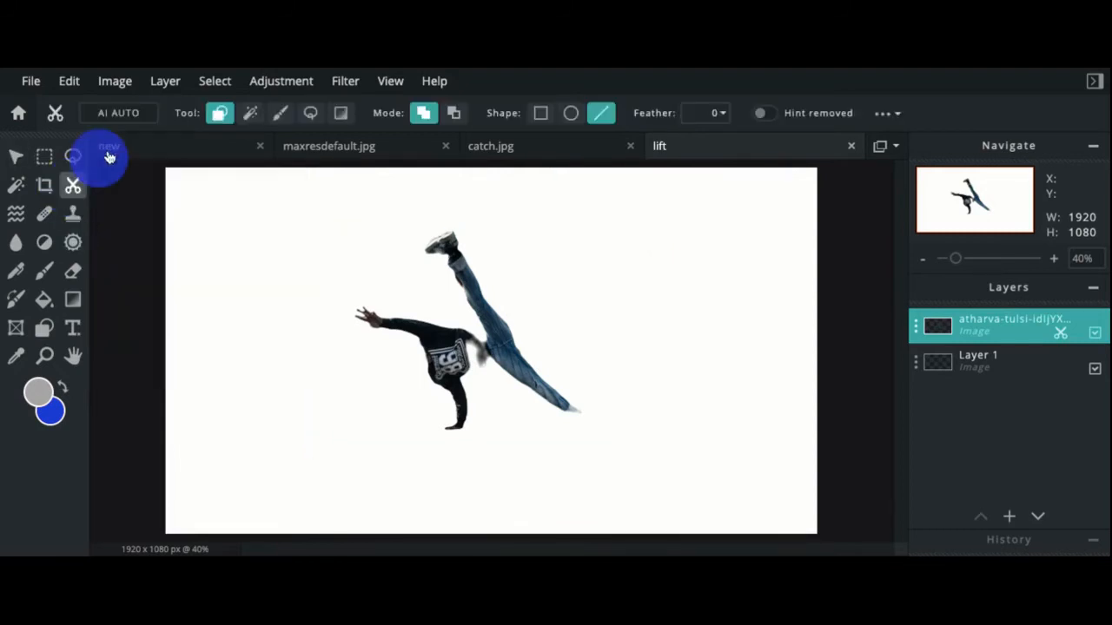
click(276, 120)
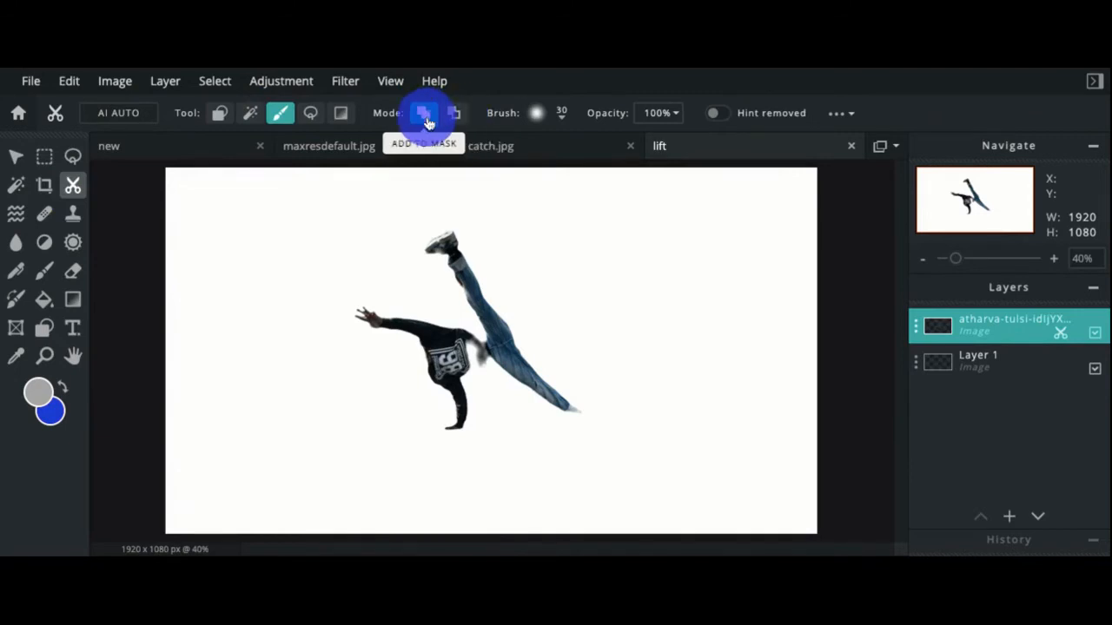
click(1053, 260)
click(1054, 262)
click(1053, 263)
click(1054, 262)
click(1053, 263)
click(1053, 262)
click(1054, 262)
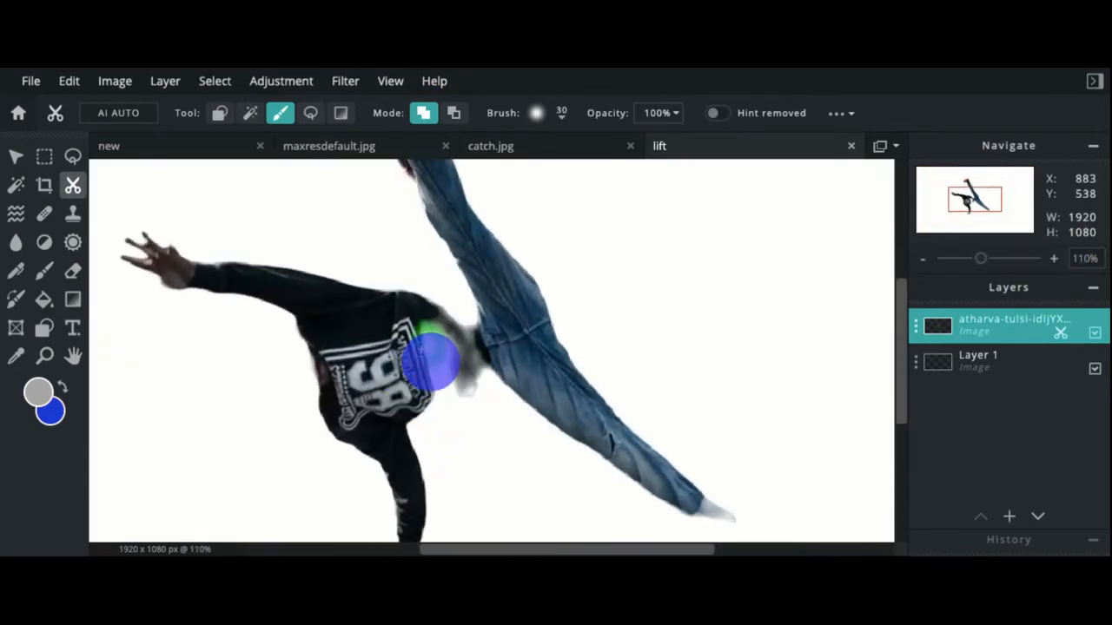
mouse_move(441, 379)
mouse_down()
mouse_move(431, 388)
mouse_move(466, 375)
mouse_move(406, 406)
mouse_up()
drag(464, 376, 466, 377)
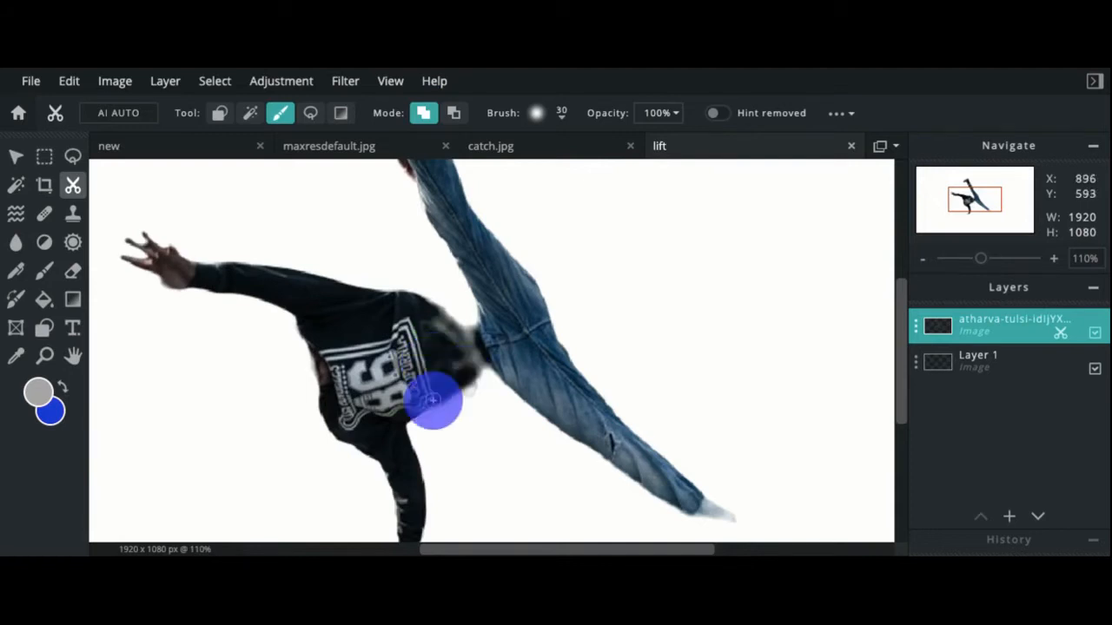
mouse_move(419, 407)
mouse_down()
mouse_move(318, 359)
mouse_move(328, 395)
mouse_move(301, 362)
mouse_move(334, 392)
mouse_move(309, 392)
mouse_move(298, 359)
mouse_move(309, 339)
mouse_move(260, 368)
mouse_up()
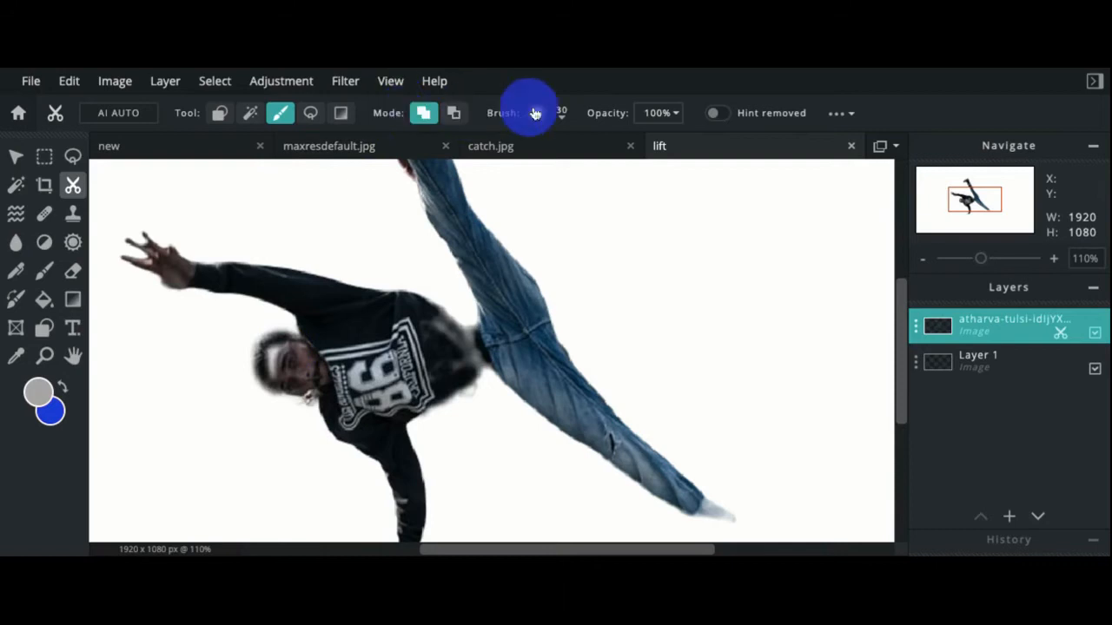
Set the Cutout brush size to 63 px and restore the rest of the dancer's head, outstretched hand and waist
click(563, 115)
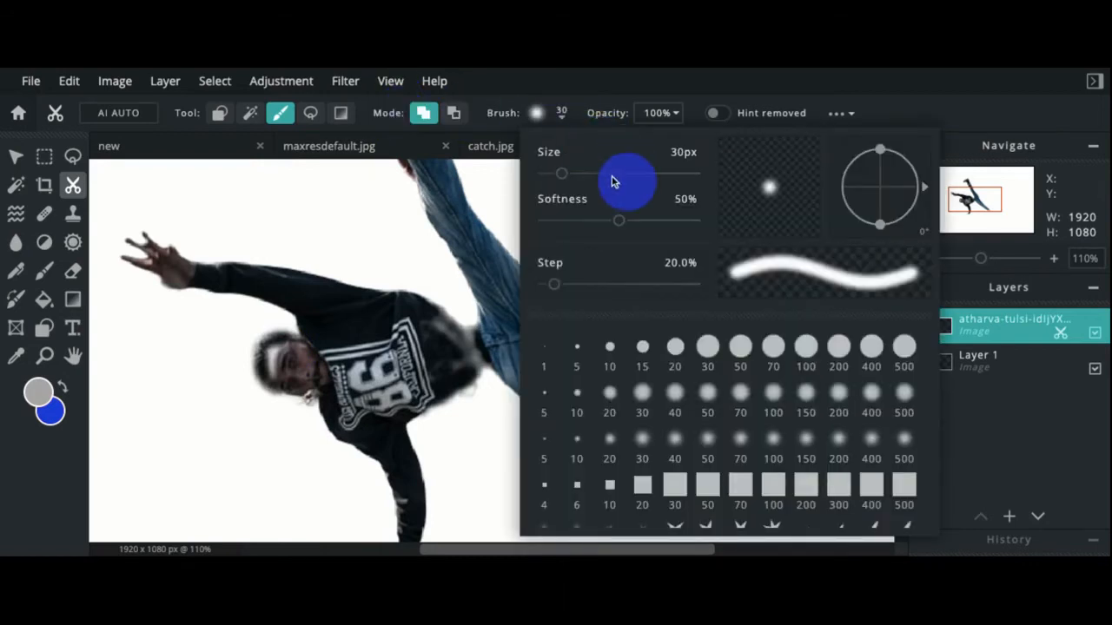
click(570, 177)
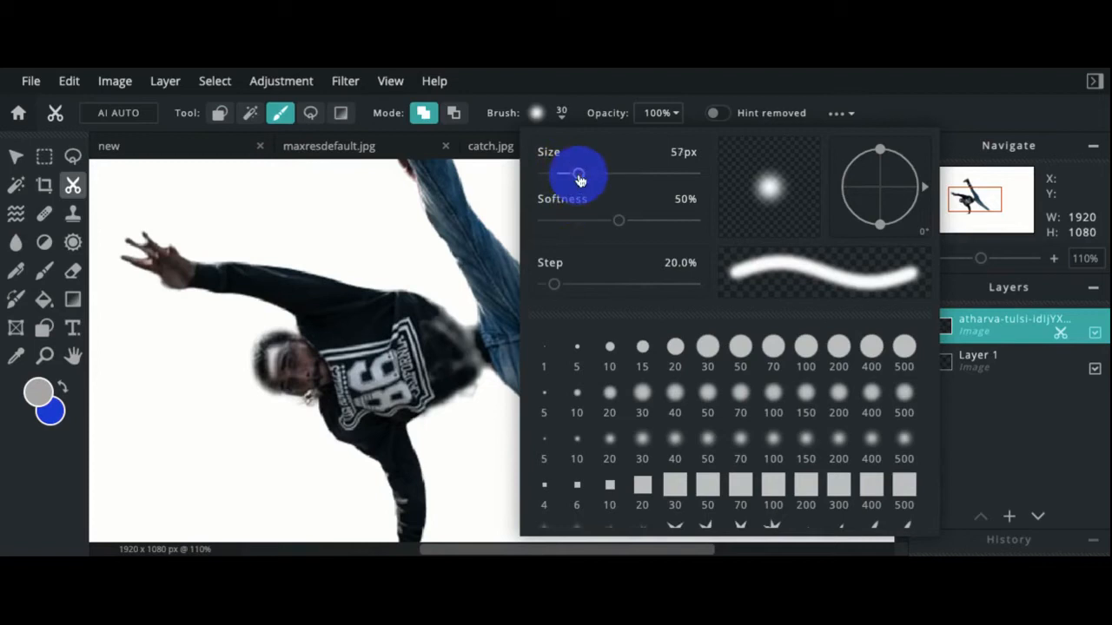
drag(580, 179, 586, 179)
click(373, 310)
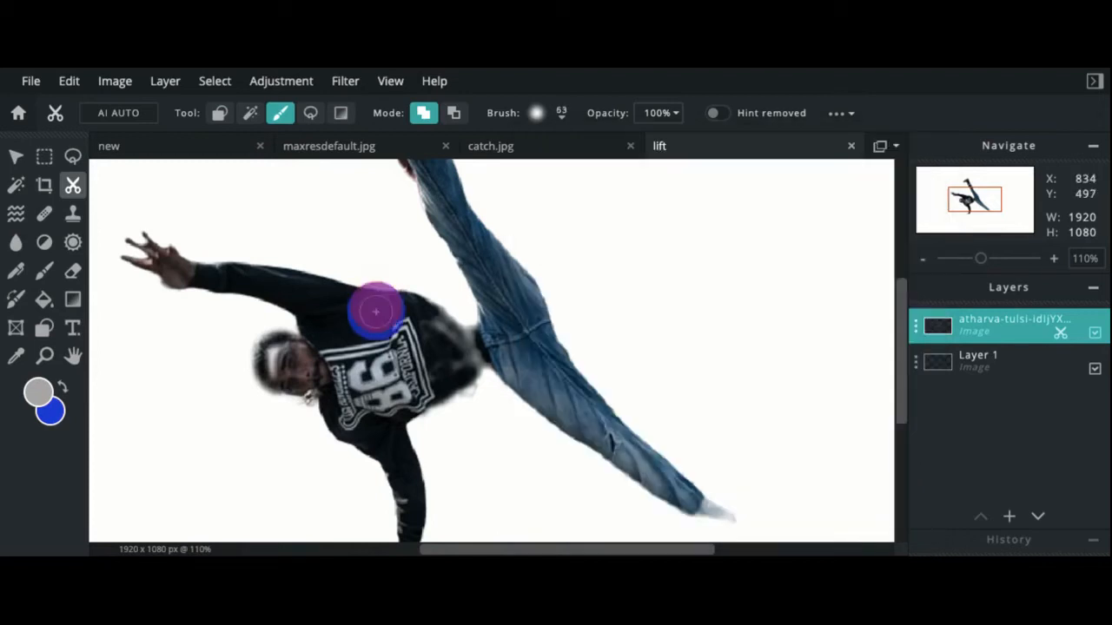
mouse_move(456, 339)
mouse_down()
mouse_move(378, 373)
mouse_move(463, 376)
mouse_move(502, 353)
mouse_move(445, 400)
mouse_move(397, 416)
mouse_move(322, 396)
mouse_move(299, 370)
mouse_move(255, 354)
mouse_move(302, 340)
mouse_move(301, 320)
mouse_move(252, 368)
mouse_move(260, 391)
mouse_move(302, 396)
mouse_move(324, 385)
mouse_move(272, 337)
mouse_move(243, 330)
mouse_up()
mouse_move(231, 266)
mouse_down()
mouse_move(137, 274)
mouse_move(134, 256)
mouse_move(141, 286)
mouse_move(180, 282)
mouse_move(151, 252)
mouse_move(164, 240)
mouse_move(187, 265)
mouse_up()
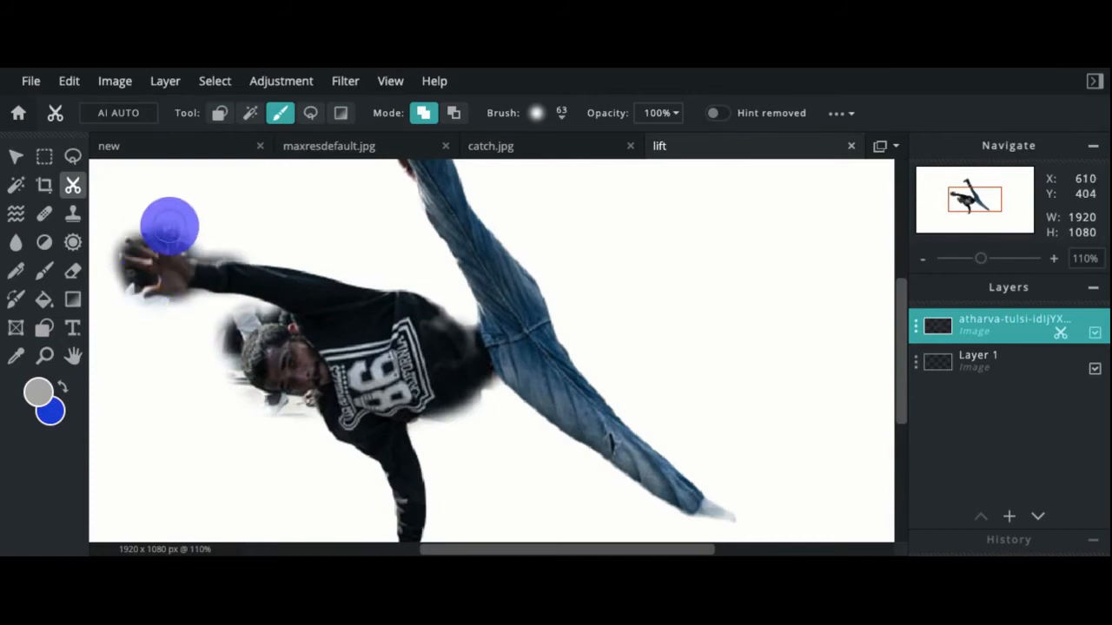
drag(170, 226, 174, 228)
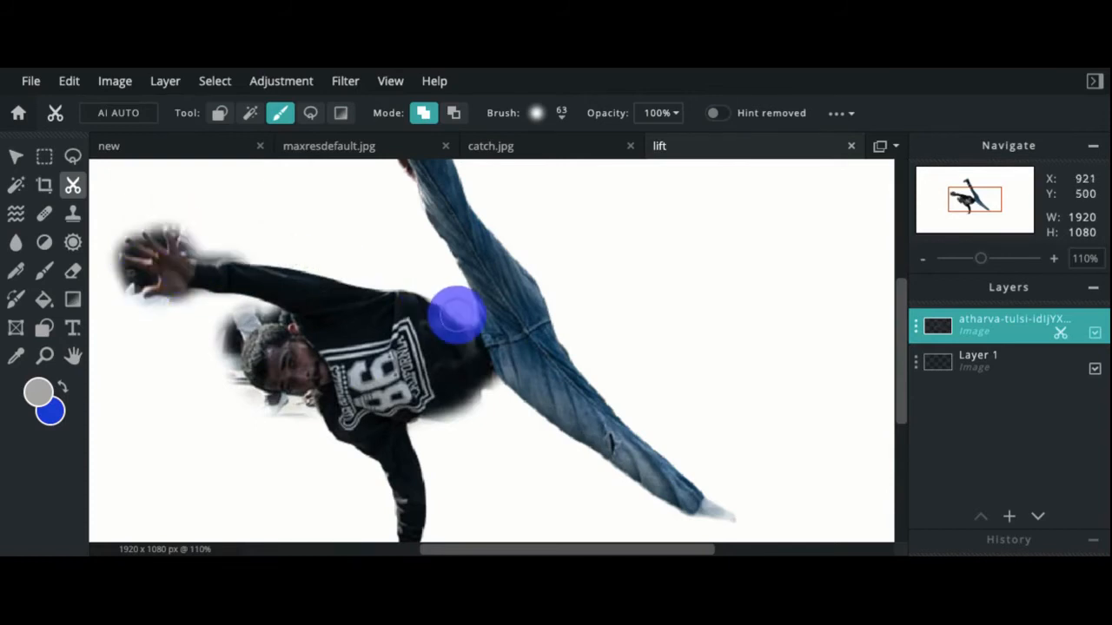
key(ctrl+z)
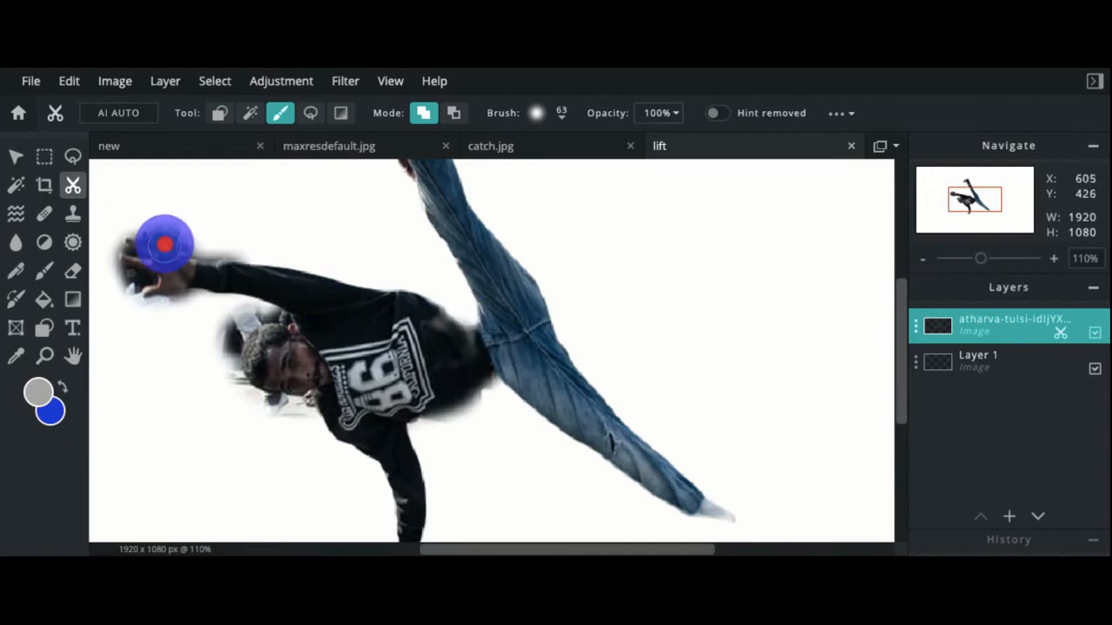
mouse_move(390, 298)
mouse_down()
mouse_move(429, 313)
mouse_move(483, 305)
mouse_move(469, 353)
mouse_move(480, 377)
mouse_move(497, 359)
mouse_move(470, 402)
mouse_move(514, 384)
mouse_move(396, 413)
mouse_up()
mouse_move(469, 289)
mouse_down()
mouse_move(416, 326)
mouse_move(427, 298)
mouse_move(453, 285)
mouse_move(384, 307)
mouse_move(392, 286)
mouse_move(438, 283)
mouse_up()
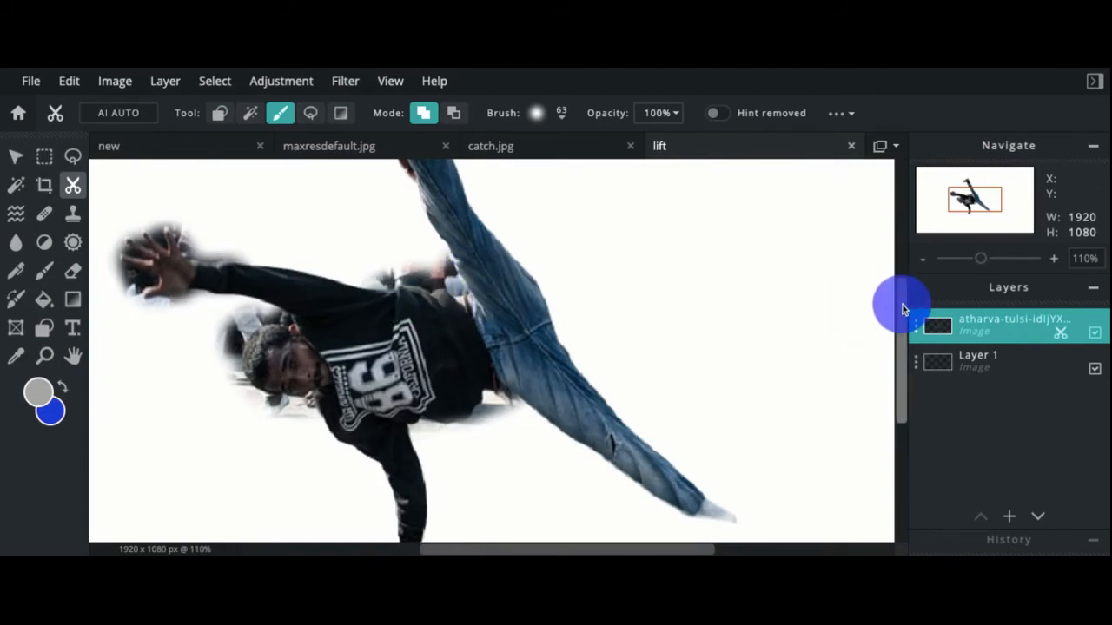
Paint the dancer's lower leg and the shoe on the ground back into the mask
drag(903, 309, 903, 345)
mouse_move(657, 391)
mouse_down()
mouse_move(714, 417)
mouse_move(694, 376)
mouse_up()
drag(577, 280, 719, 423)
mouse_move(608, 364)
mouse_down()
mouse_move(695, 443)
mouse_move(742, 452)
mouse_move(748, 436)
mouse_move(728, 402)
mouse_move(746, 430)
mouse_move(685, 440)
mouse_move(765, 470)
mouse_move(742, 456)
mouse_move(729, 512)
mouse_move(753, 463)
mouse_move(752, 480)
mouse_move(774, 472)
mouse_move(772, 443)
mouse_move(791, 450)
mouse_move(793, 512)
mouse_up()
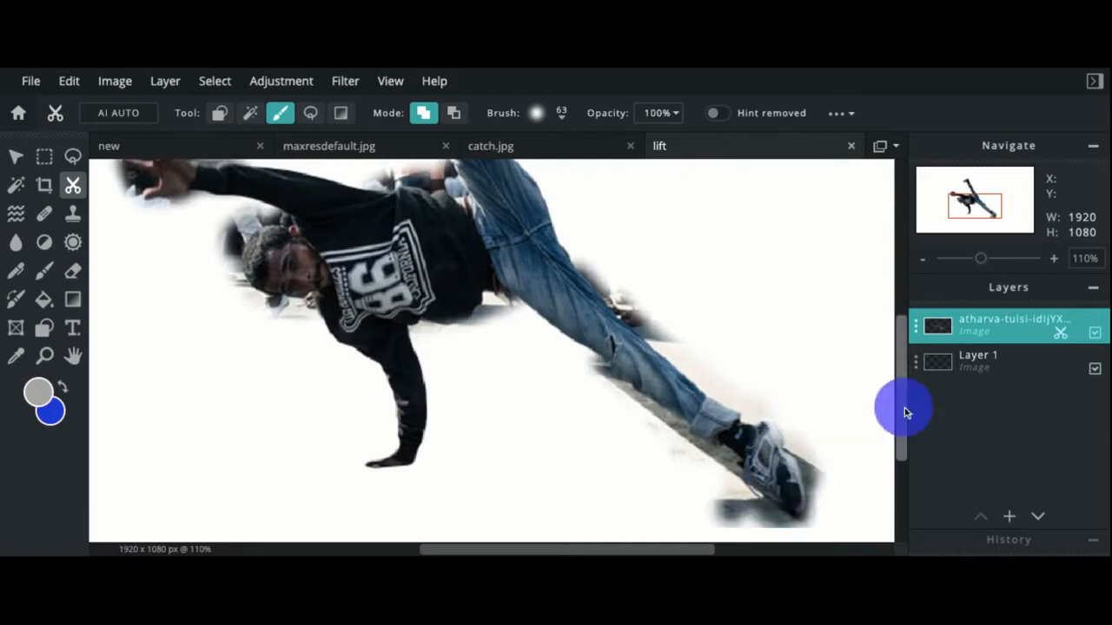
scroll(903, 409, down, 2)
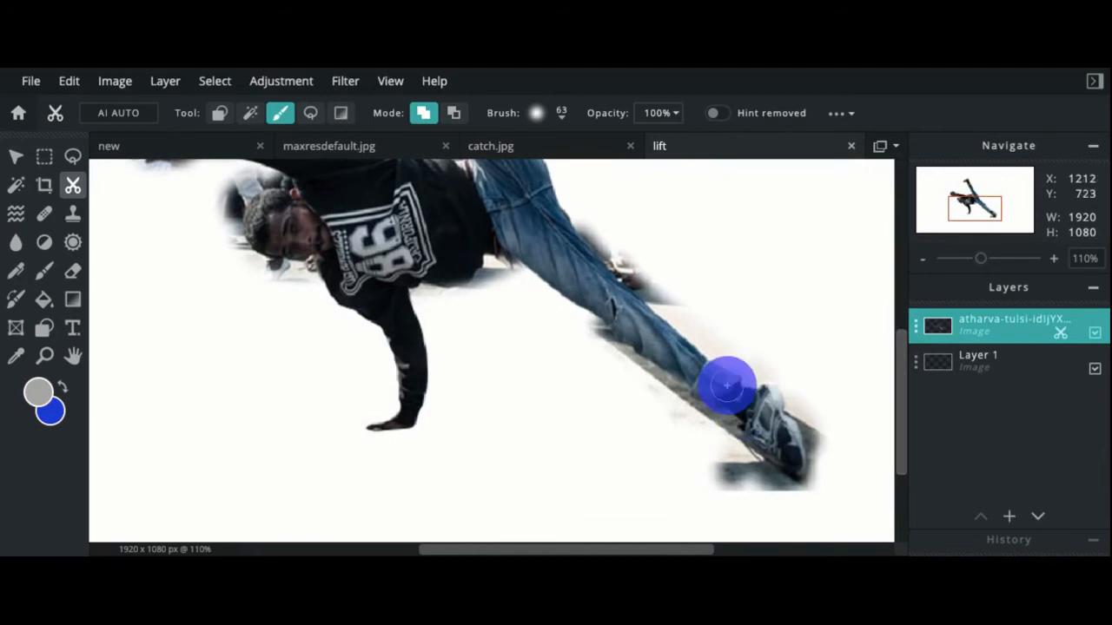
drag(745, 387, 781, 440)
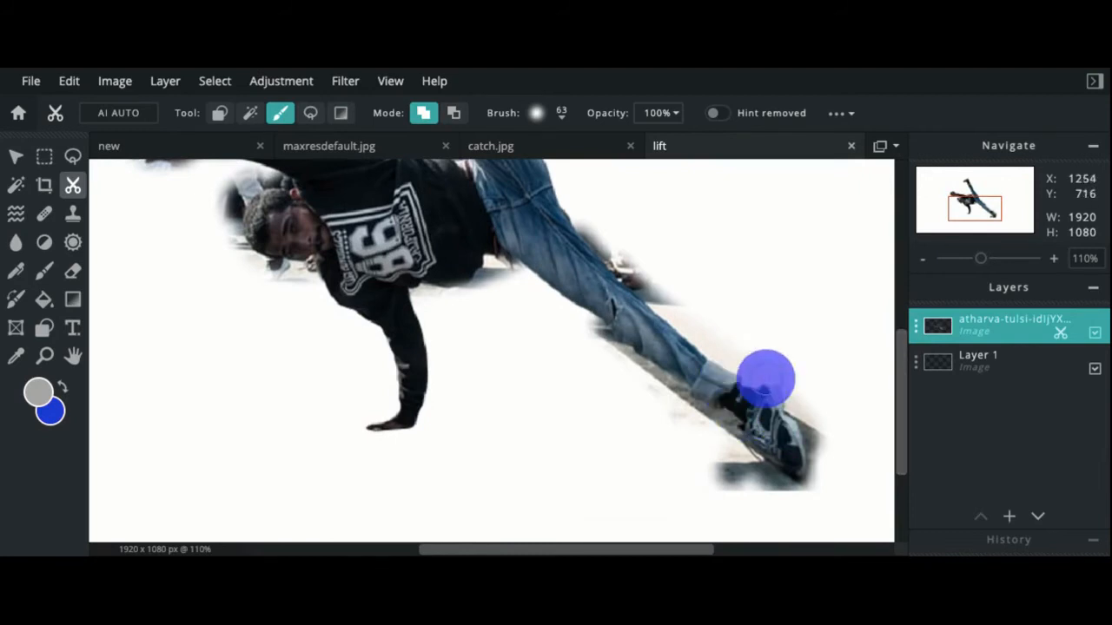
Paint the edges of the dancer's raised leg and its shoe back into the mask
scroll(898, 362, up, 5)
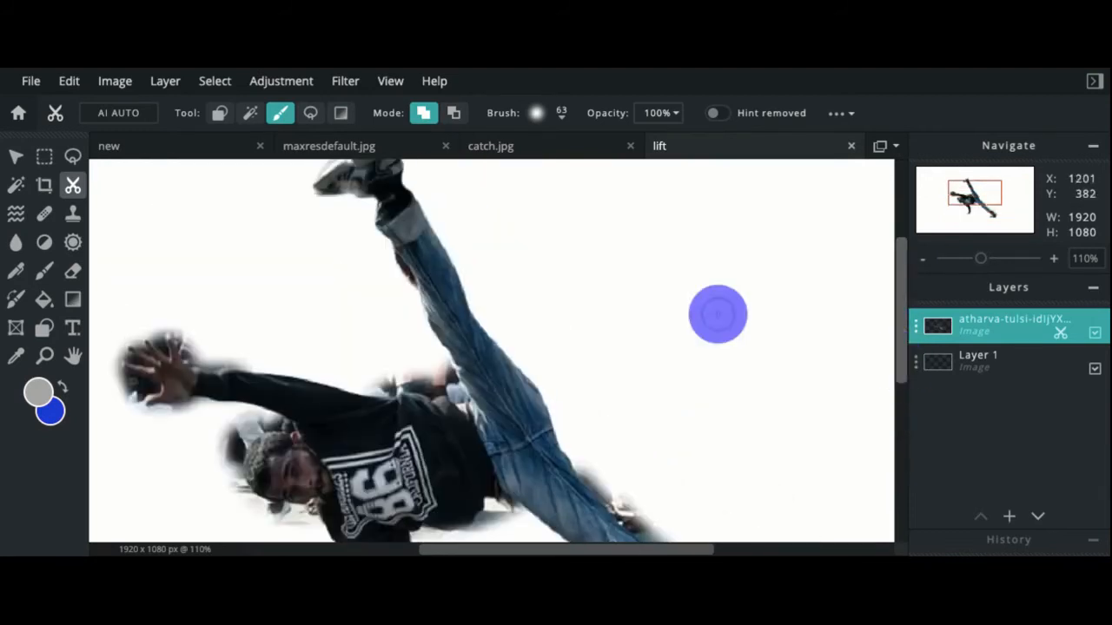
drag(546, 405, 593, 493)
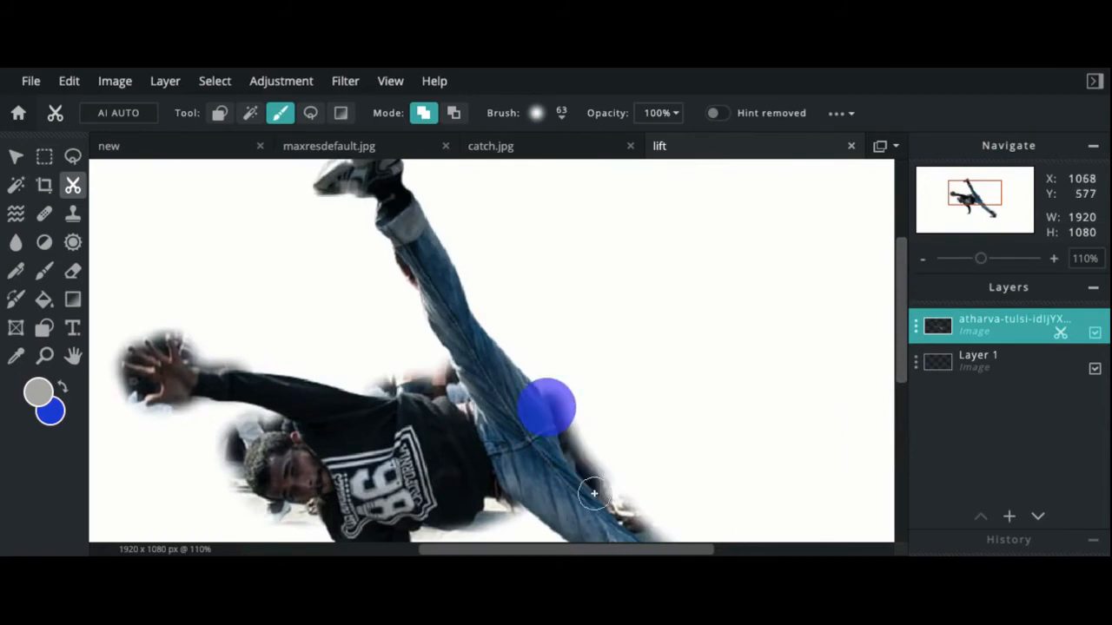
drag(518, 374, 464, 310)
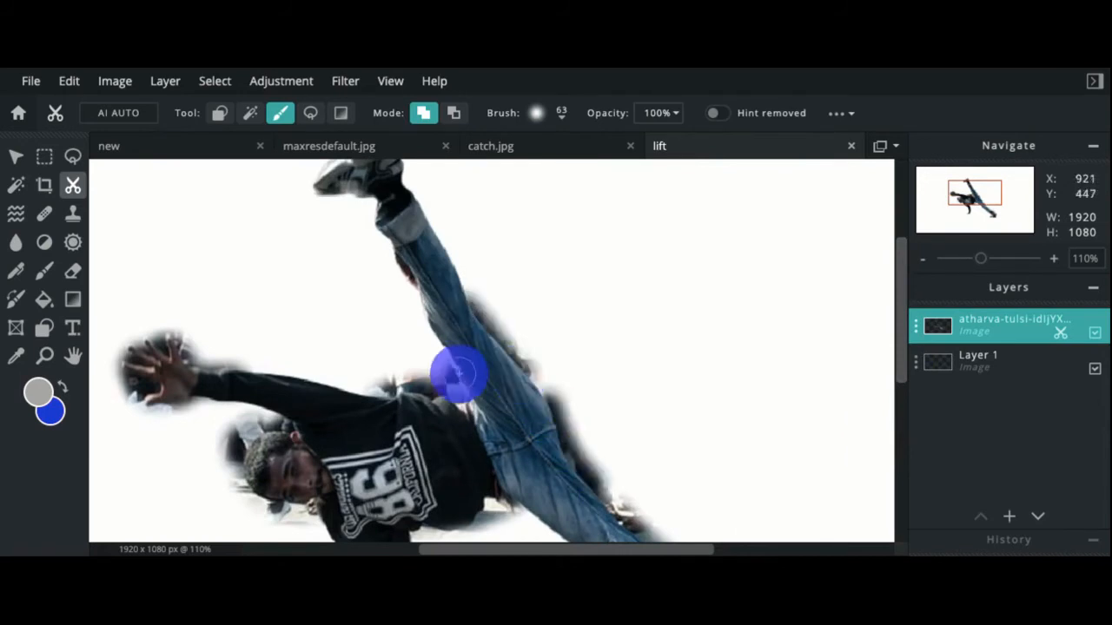
drag(457, 371, 415, 291)
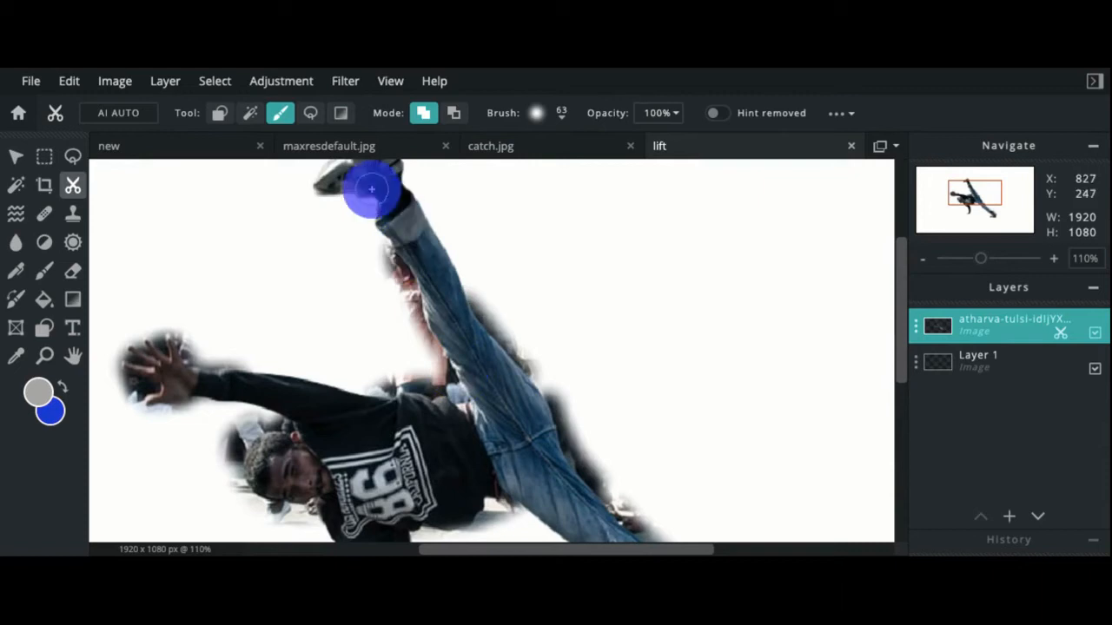
mouse_move(340, 187)
mouse_down()
mouse_move(299, 192)
mouse_move(364, 197)
mouse_up()
scroll(901, 291, up, 2)
drag(332, 231, 392, 195)
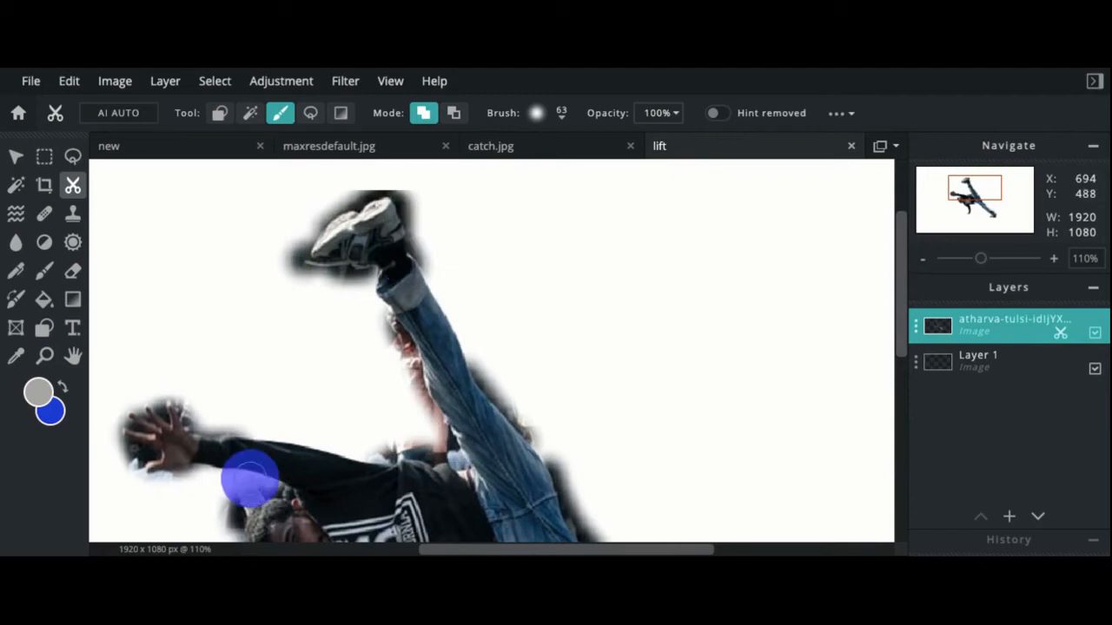
Restore the edges of the outstretched arm and the supporting hand on the ground in the mask
mouse_move(263, 480)
mouse_down()
mouse_move(193, 470)
mouse_move(359, 464)
mouse_move(335, 454)
mouse_up()
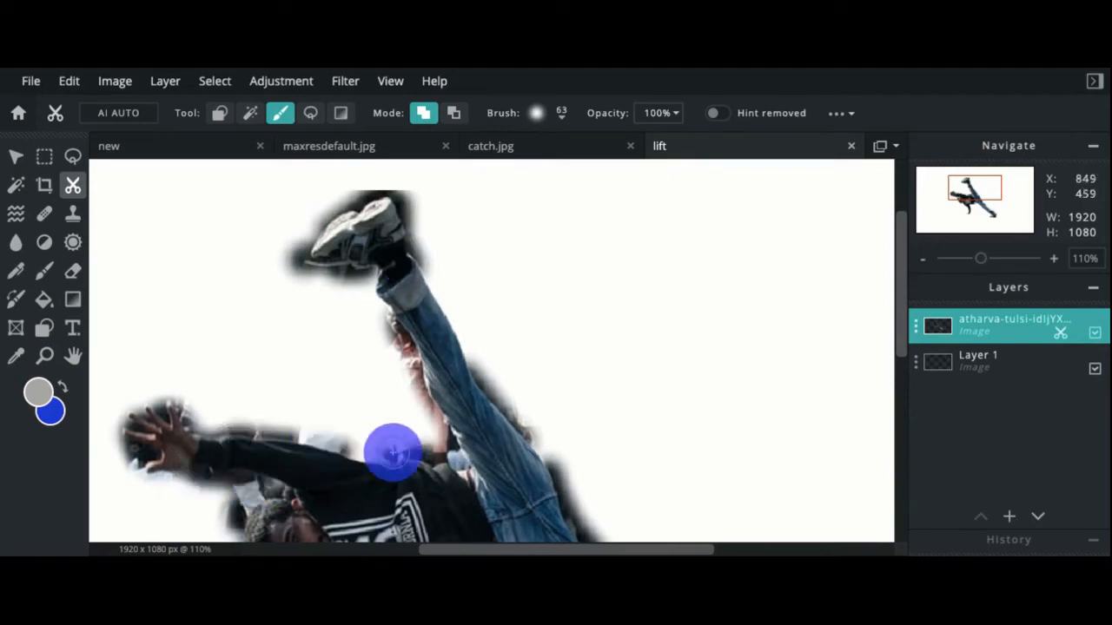
scroll(899, 295, down, 3)
scroll(899, 291, down, 5)
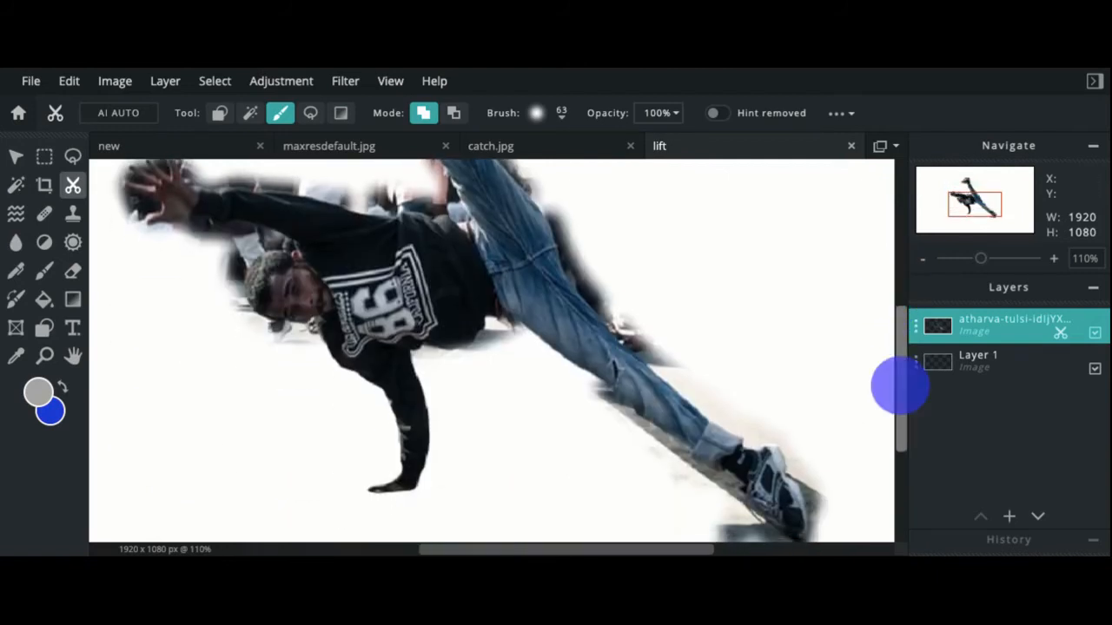
drag(408, 495, 363, 492)
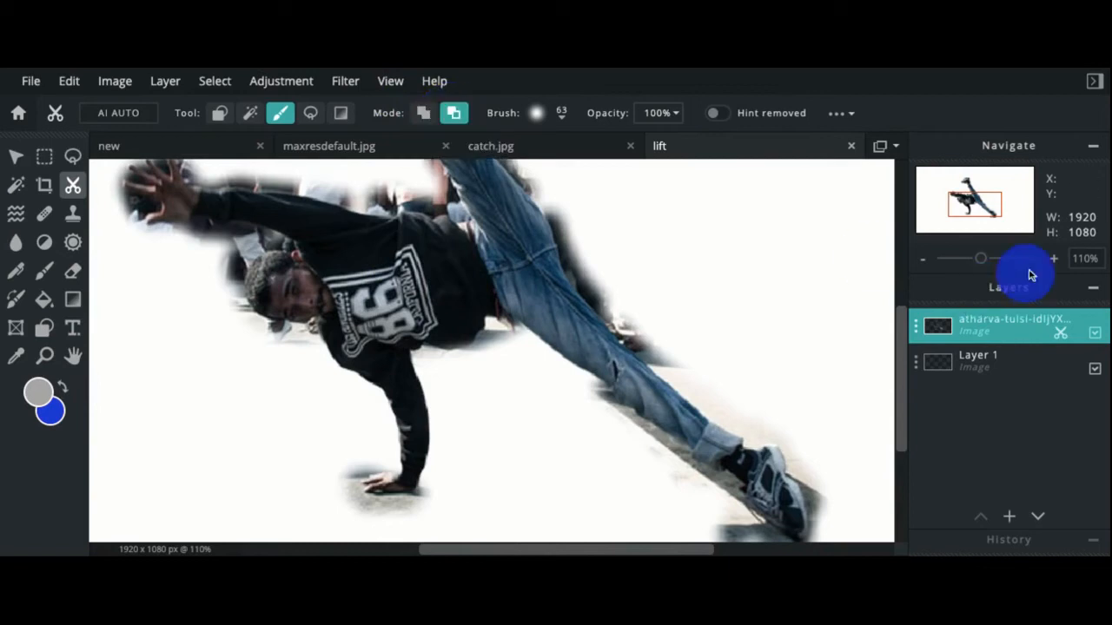
Set the Cutout brush softness to 16% and erase part of the background below the dancer's waist
click(1055, 265)
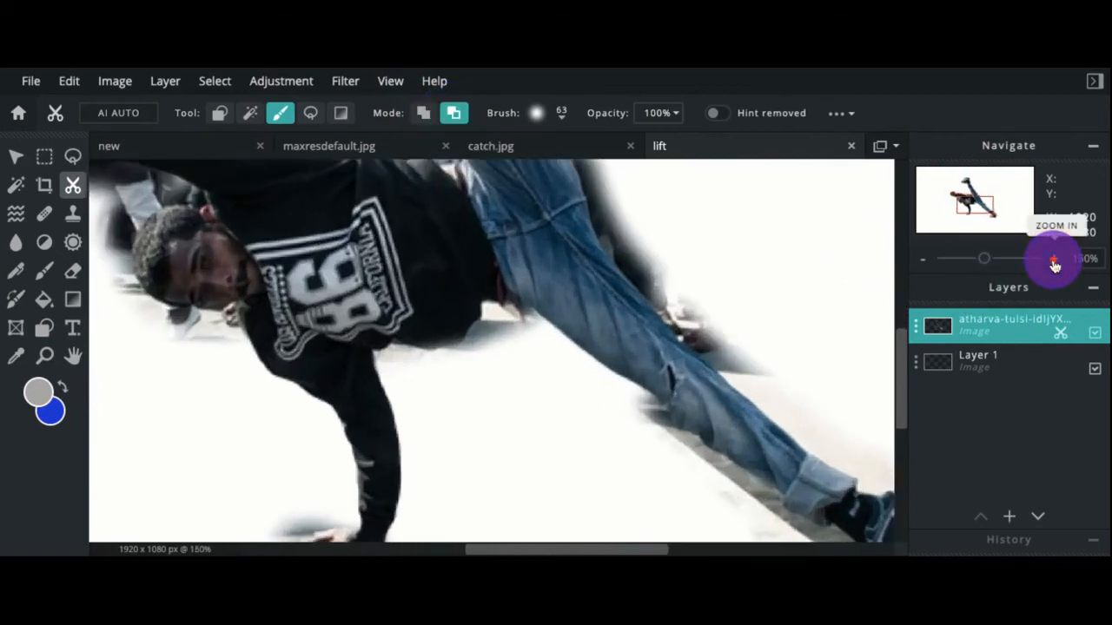
click(1053, 259)
click(1054, 260)
click(1054, 259)
click(1054, 260)
click(1054, 260)
click(1053, 259)
click(1054, 259)
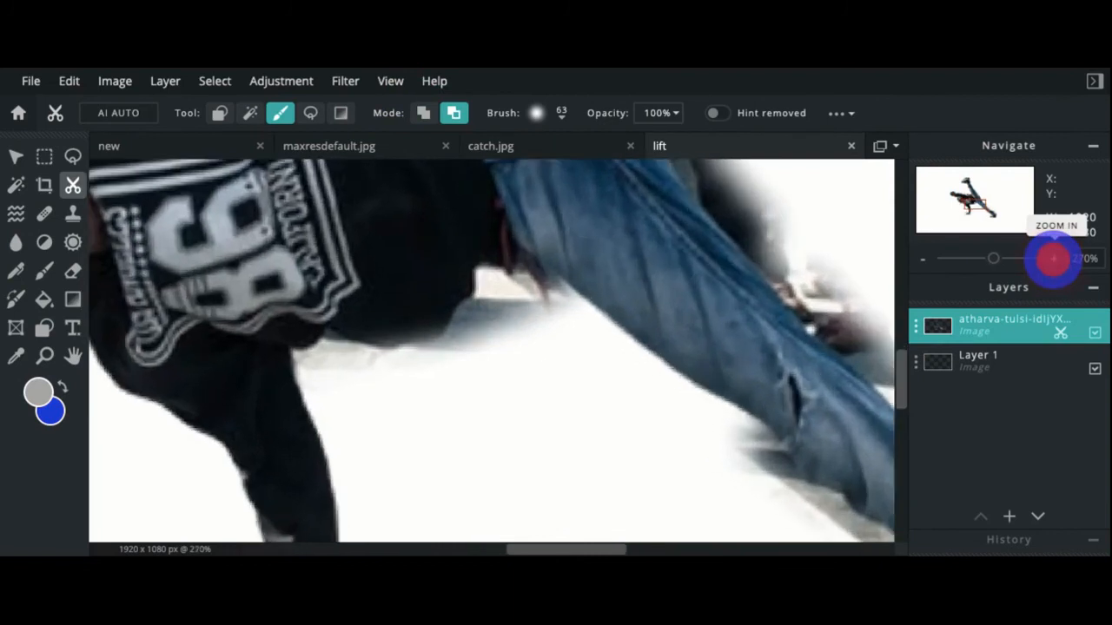
mouse_move(597, 349)
mouse_down()
mouse_move(470, 344)
mouse_move(489, 310)
mouse_move(495, 323)
mouse_up()
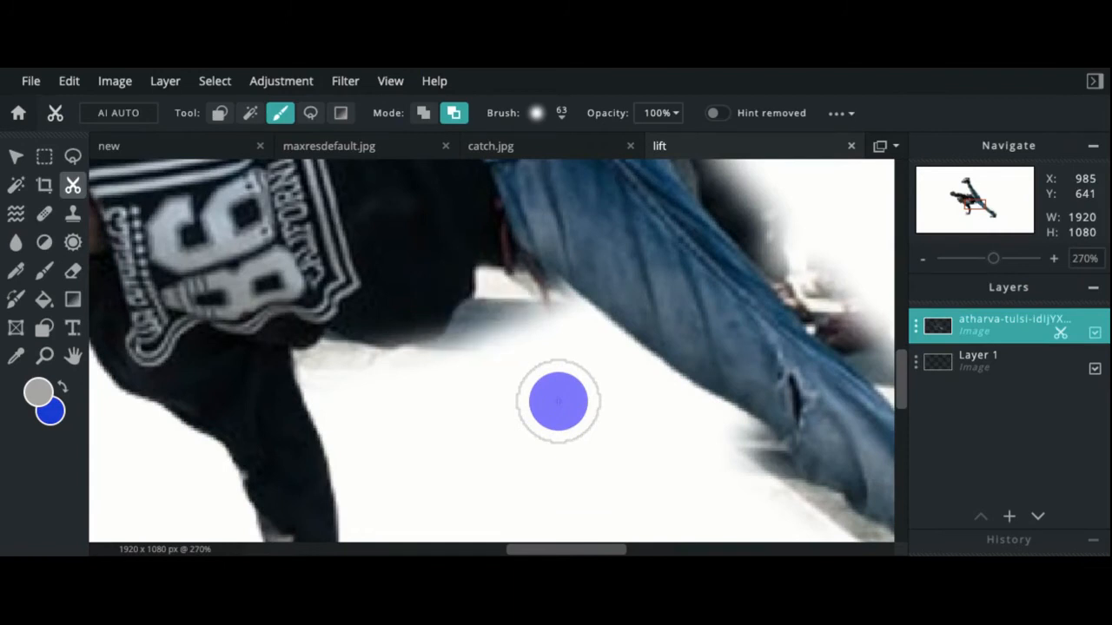
click(561, 121)
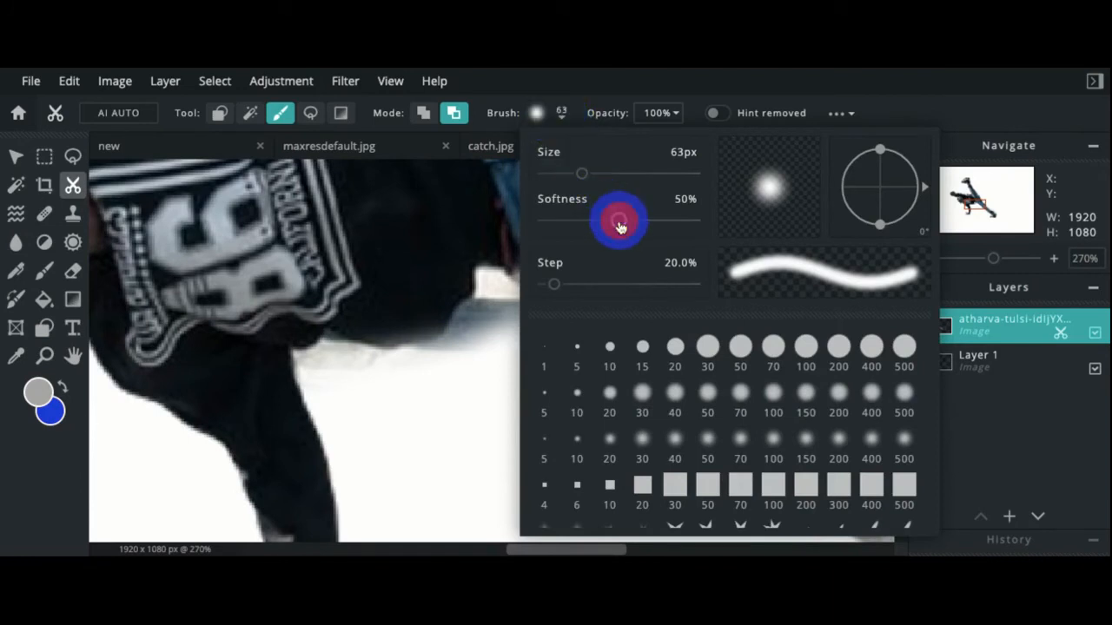
drag(619, 225, 578, 221)
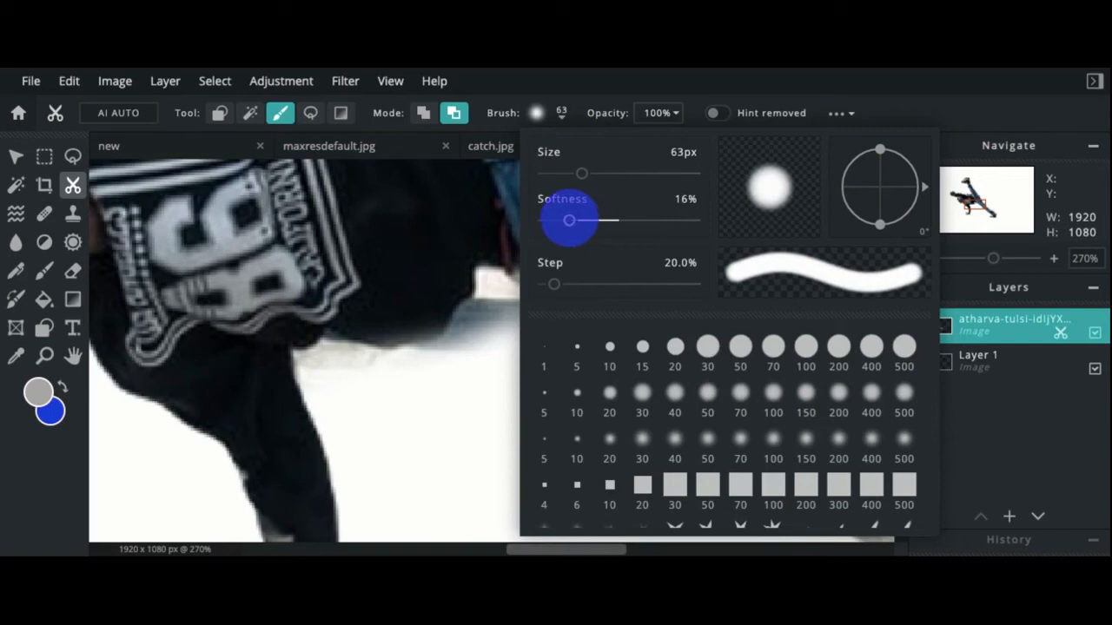
click(474, 344)
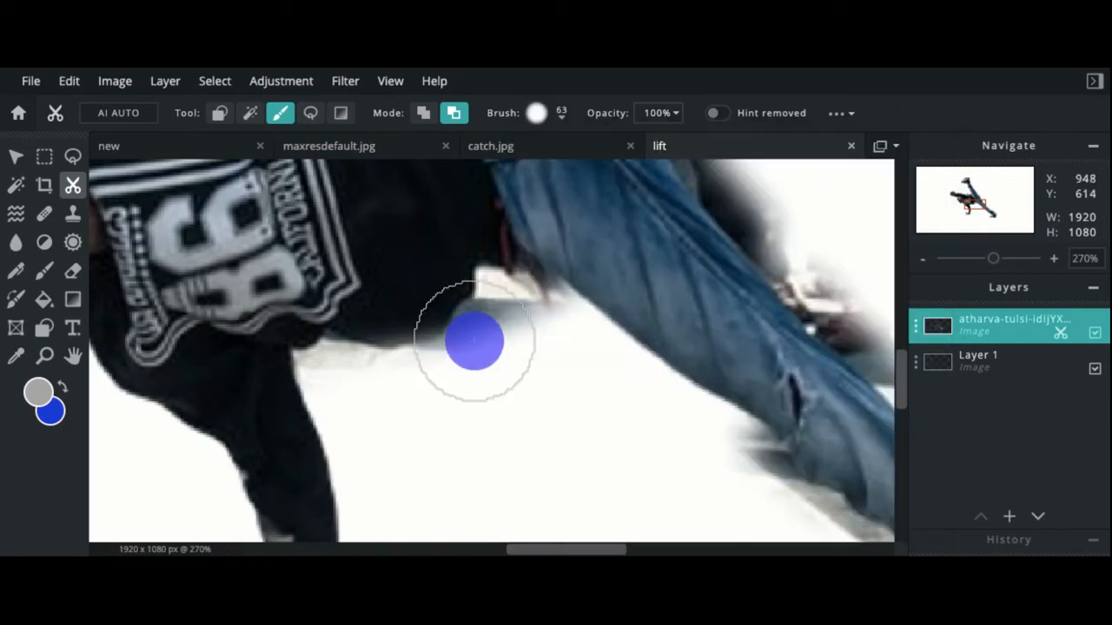
click(507, 350)
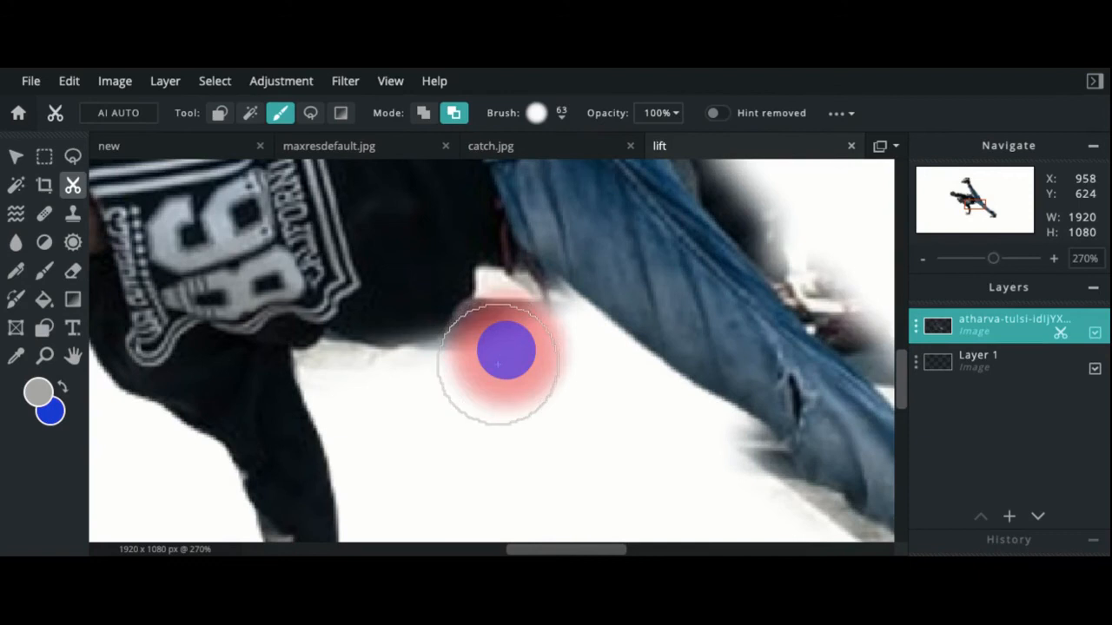
click(492, 360)
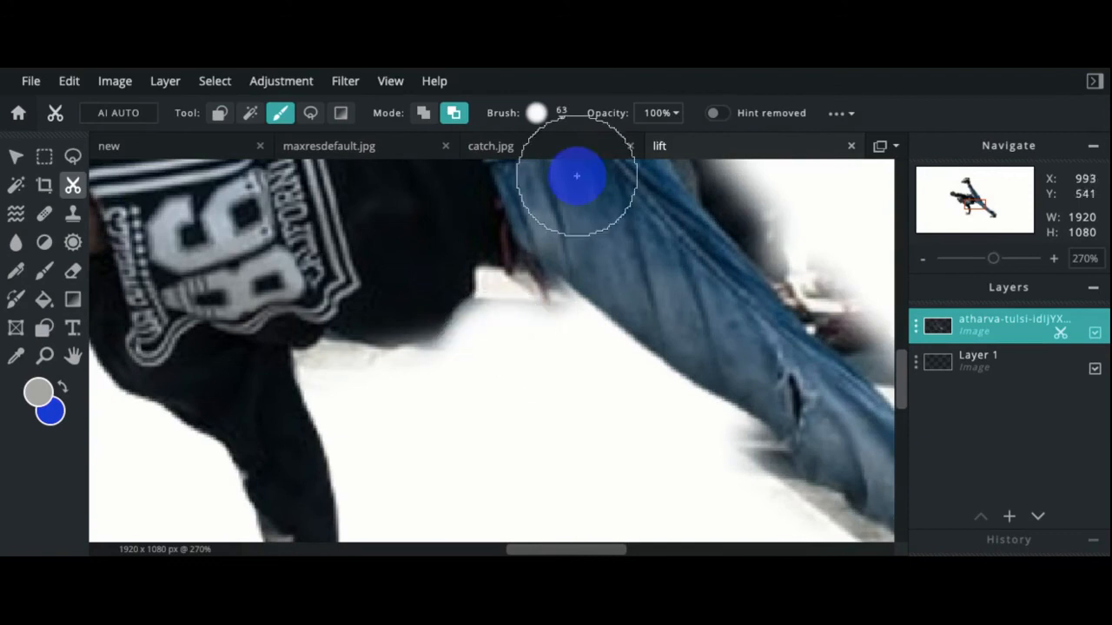
Set the brush size to 27 px and erase the background under the shirt hem and along the underside of the thigh
click(576, 109)
click(563, 115)
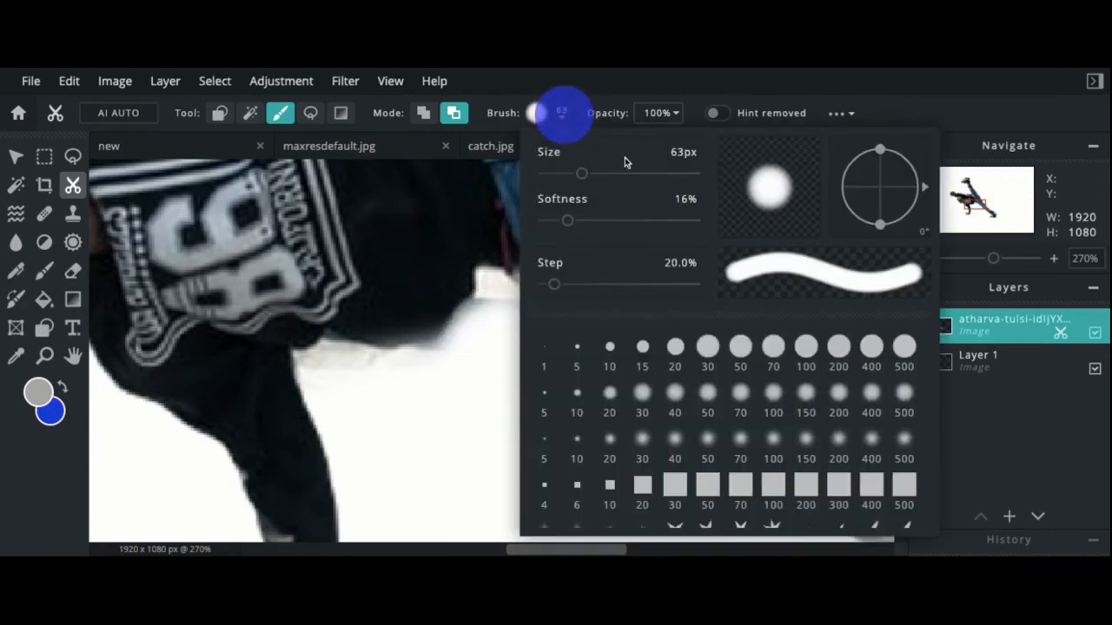
drag(582, 177, 566, 176)
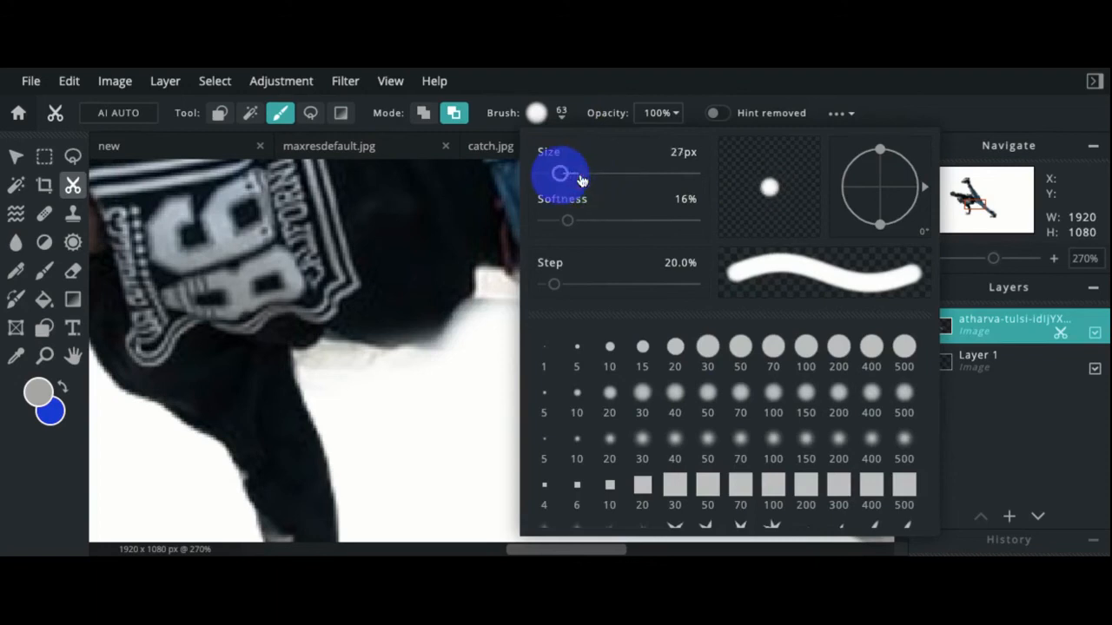
click(500, 328)
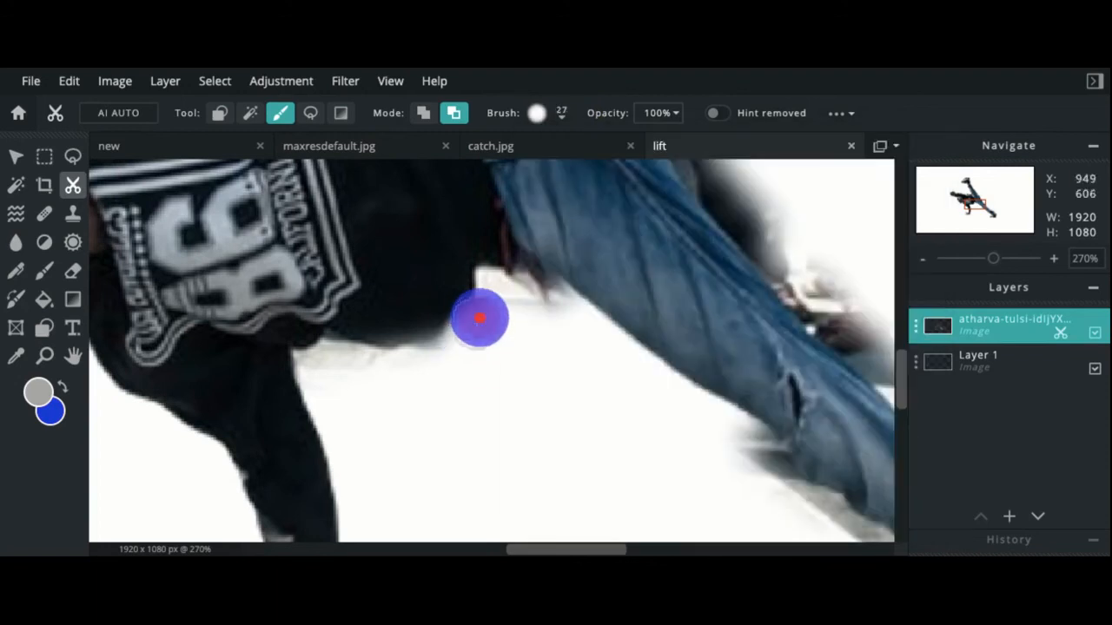
drag(437, 371, 434, 372)
click(357, 367)
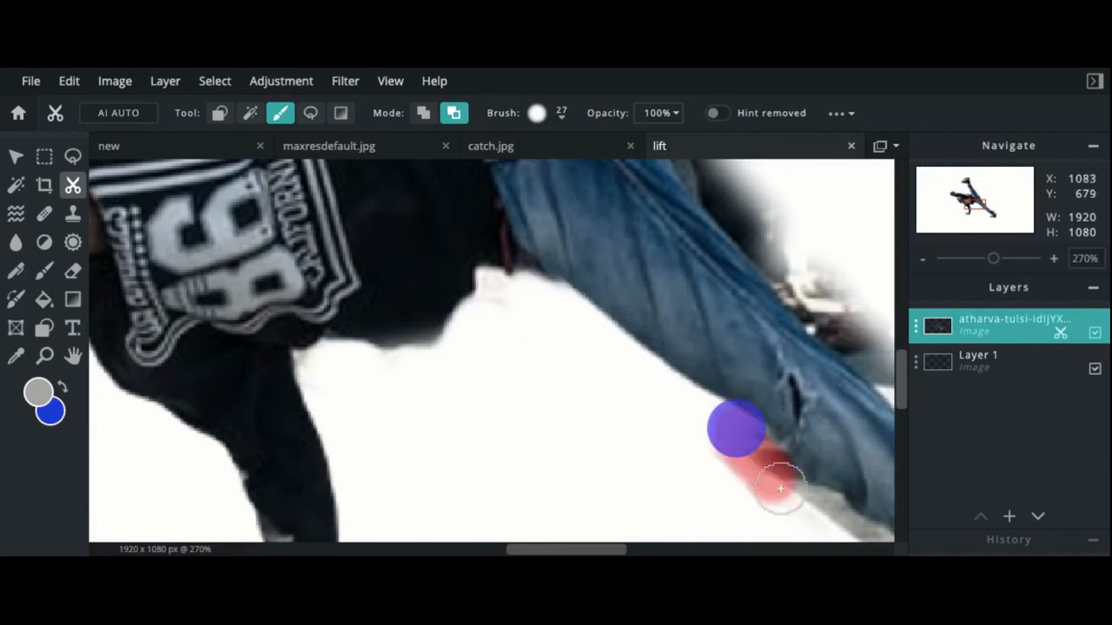
drag(781, 489, 784, 492)
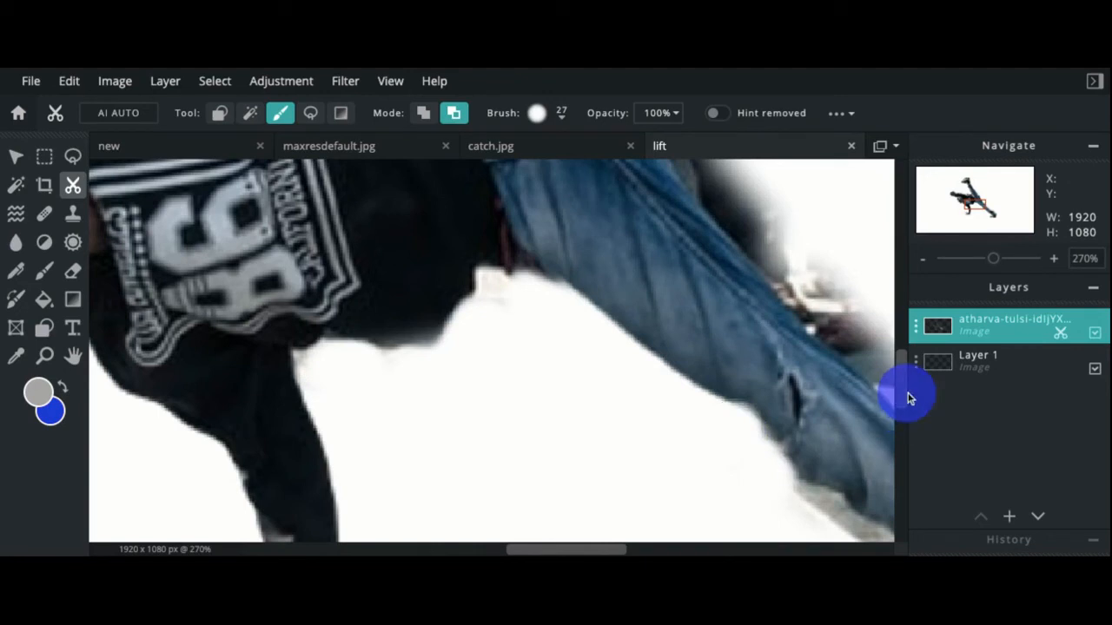
Erase the leftover ground around the supporting hand and along the underside of the lower leg and shoe
scroll(900, 391, down, 5)
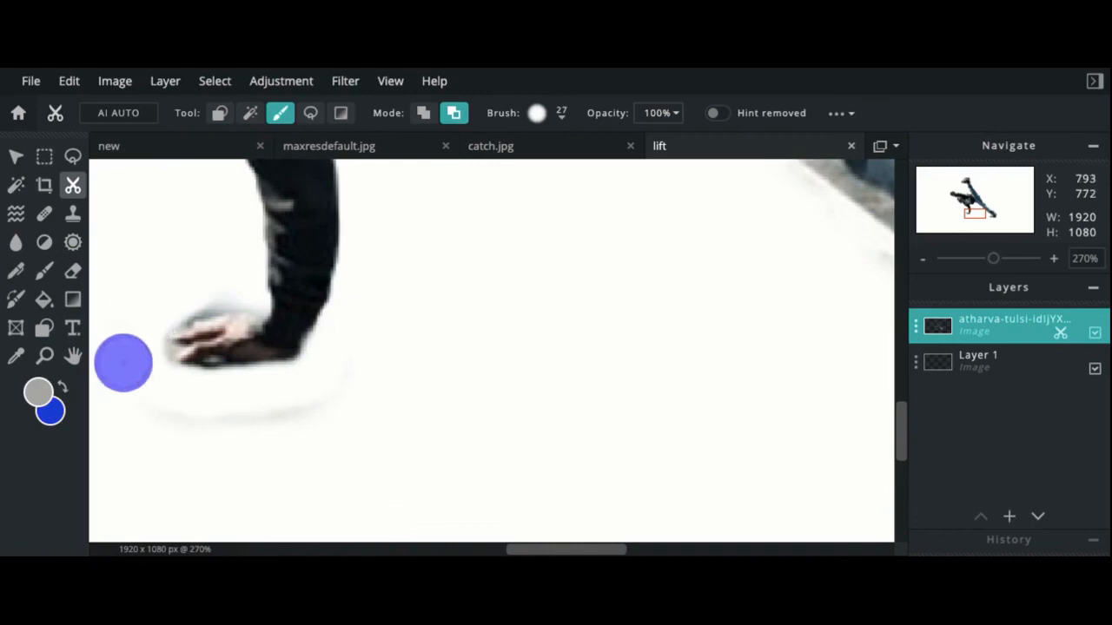
drag(174, 410, 339, 400)
drag(565, 549, 653, 549)
mouse_move(484, 450)
mouse_down()
mouse_move(461, 500)
mouse_move(621, 488)
mouse_up()
drag(565, 440, 502, 375)
mouse_move(488, 359)
mouse_down()
mouse_move(464, 335)
mouse_move(395, 312)
mouse_up()
drag(341, 265, 276, 212)
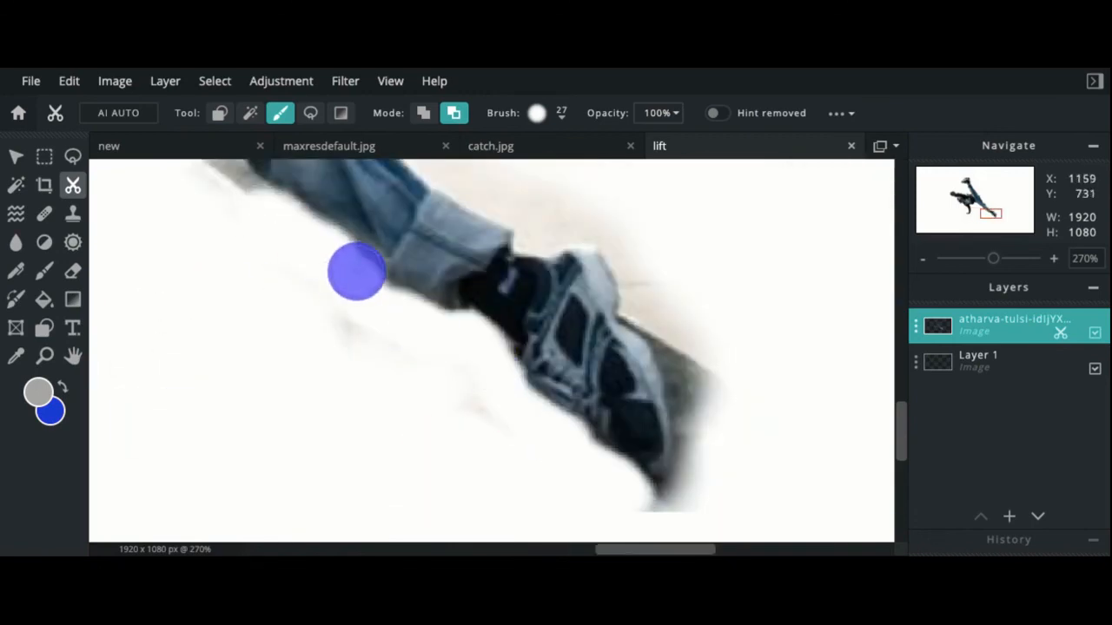
Erase the background around the toe and top of the grounded shoe and along the lower leg's upper edge
drag(692, 402, 670, 348)
drag(704, 441, 643, 509)
drag(643, 275, 734, 411)
drag(897, 440, 898, 385)
drag(357, 405, 253, 311)
drag(300, 393, 123, 204)
Erase the background along the upper edge of the thigh, the hip and the outer edge of the raised leg
drag(653, 546, 579, 546)
drag(897, 389, 896, 360)
drag(622, 407, 531, 224)
drag(901, 361, 901, 331)
drag(509, 368, 350, 179)
drag(630, 548, 587, 549)
mouse_move(543, 405)
mouse_down()
mouse_move(372, 373)
mouse_move(487, 186)
mouse_up()
click(567, 391)
scroll(493, 261, down, 7)
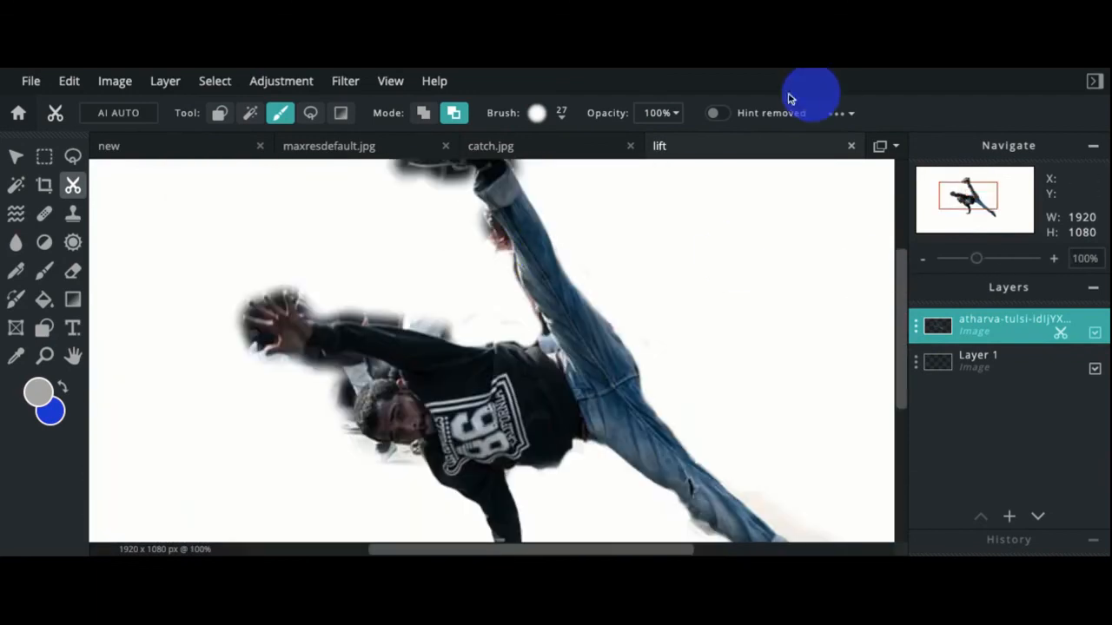
Erase the remaining background along the inner edge of the raised leg and around its shoe
scroll(558, 211, up, 8)
drag(373, 385, 316, 260)
drag(389, 441, 358, 365)
drag(901, 300, 901, 254)
drag(453, 482, 397, 360)
drag(547, 549, 486, 549)
mouse_move(719, 246)
mouse_down()
mouse_move(643, 294)
mouse_move(513, 462)
mouse_up()
drag(604, 502, 711, 512)
Erase the background along the outstretched arm and around the outside of its hand
drag(898, 243, 896, 318)
mouse_move(686, 420)
mouse_down()
mouse_move(617, 389)
mouse_move(325, 339)
mouse_move(184, 294)
mouse_up()
drag(500, 549, 471, 549)
drag(267, 449, 213, 342)
mouse_move(279, 514)
mouse_down()
mouse_move(284, 440)
mouse_move(347, 504)
mouse_up()
mouse_move(340, 513)
mouse_down()
mouse_move(451, 492)
mouse_move(516, 505)
mouse_up()
Erase the background remnants under the outstretched arm and around the dancer's head
drag(471, 550, 517, 553)
drag(900, 313, 901, 350)
drag(129, 261, 300, 249)
drag(193, 434, 293, 267)
mouse_move(250, 297)
mouse_down()
mouse_move(219, 460)
mouse_move(279, 501)
mouse_up()
mouse_move(285, 500)
mouse_down()
mouse_move(283, 286)
mouse_move(300, 285)
mouse_up()
click(206, 258)
Set the brush size to 8 px and erase the dark background between the fingers of the outstretched hand
click(540, 112)
drag(559, 174, 549, 173)
mouse_move(316, 279)
mouse_down()
mouse_move(371, 281)
mouse_move(302, 252)
mouse_move(379, 234)
mouse_up()
scroll(339, 278, down, 3)
mouse_move(475, 264)
mouse_down()
mouse_move(389, 254)
mouse_move(461, 273)
mouse_up()
scroll(486, 313, down, 5)
scroll(223, 464, up, 5)
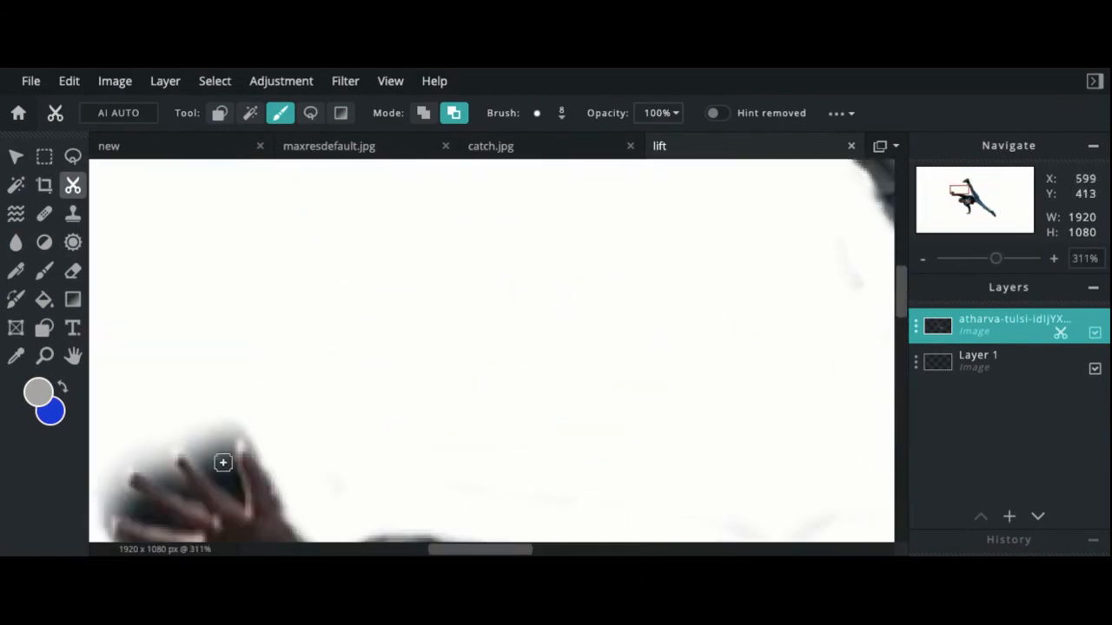
scroll(224, 464, down, 3)
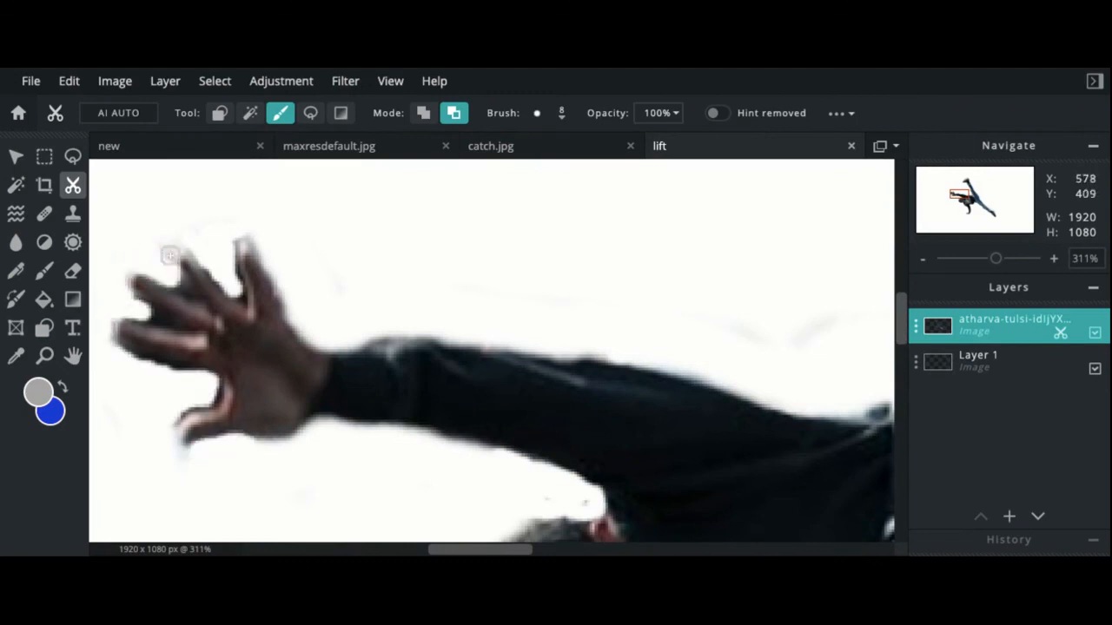
Switch to the Lasso cutout tool to trim the leftover background around the fingers and thumb of the outstretched hand
click(310, 113)
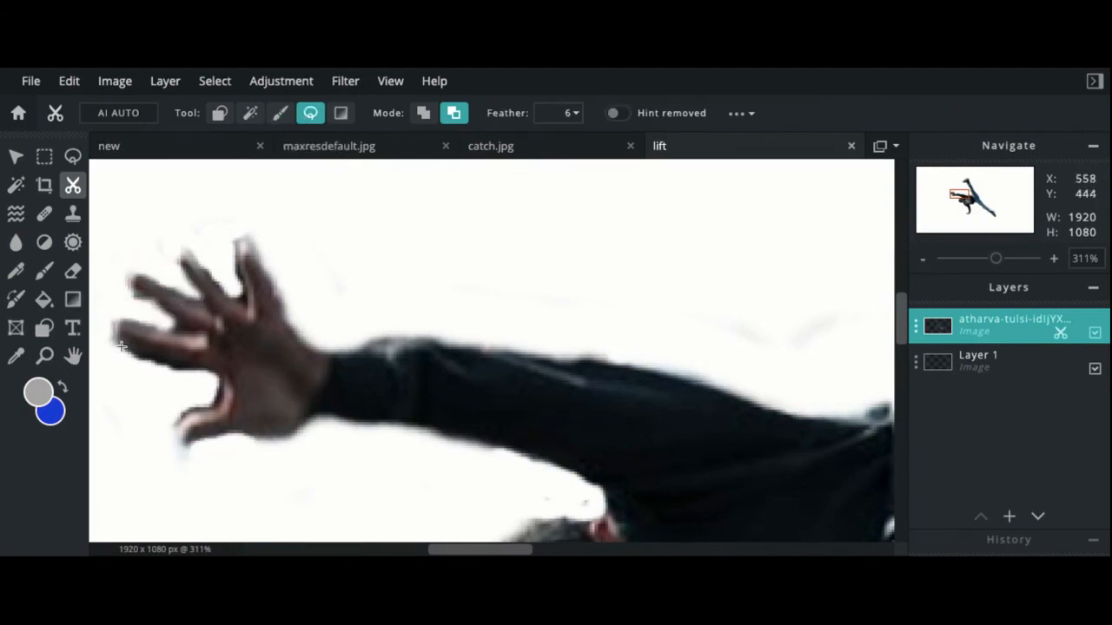
scroll(476, 278, down, 5)
scroll(437, 441, up, 6)
drag(341, 200, 409, 384)
drag(902, 330, 902, 260)
scroll(613, 424, down, 5)
scroll(429, 365, up, 4)
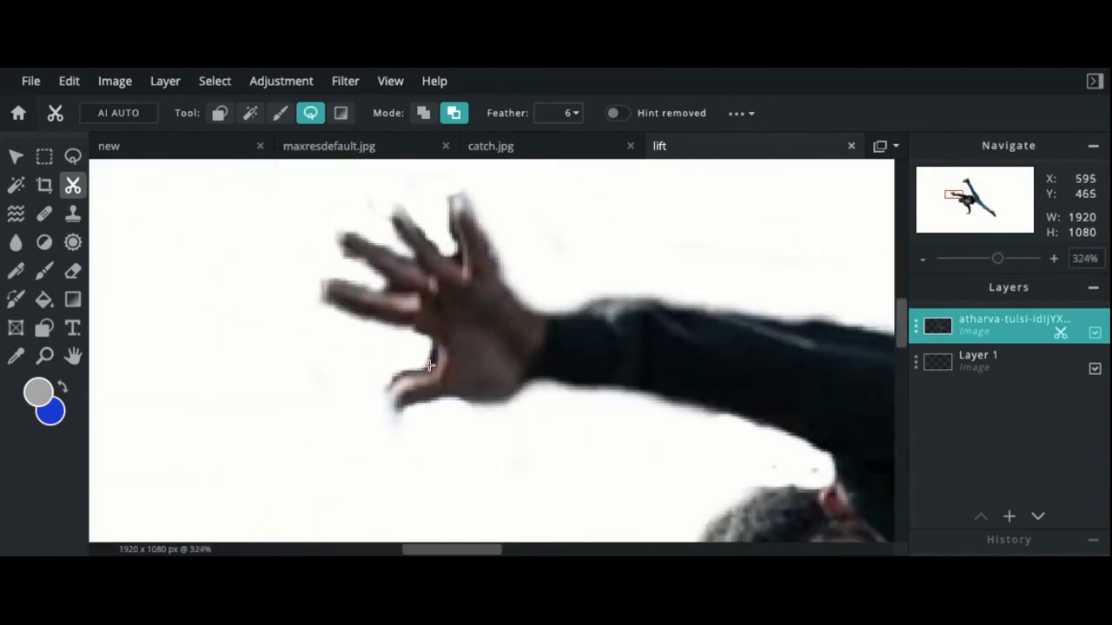